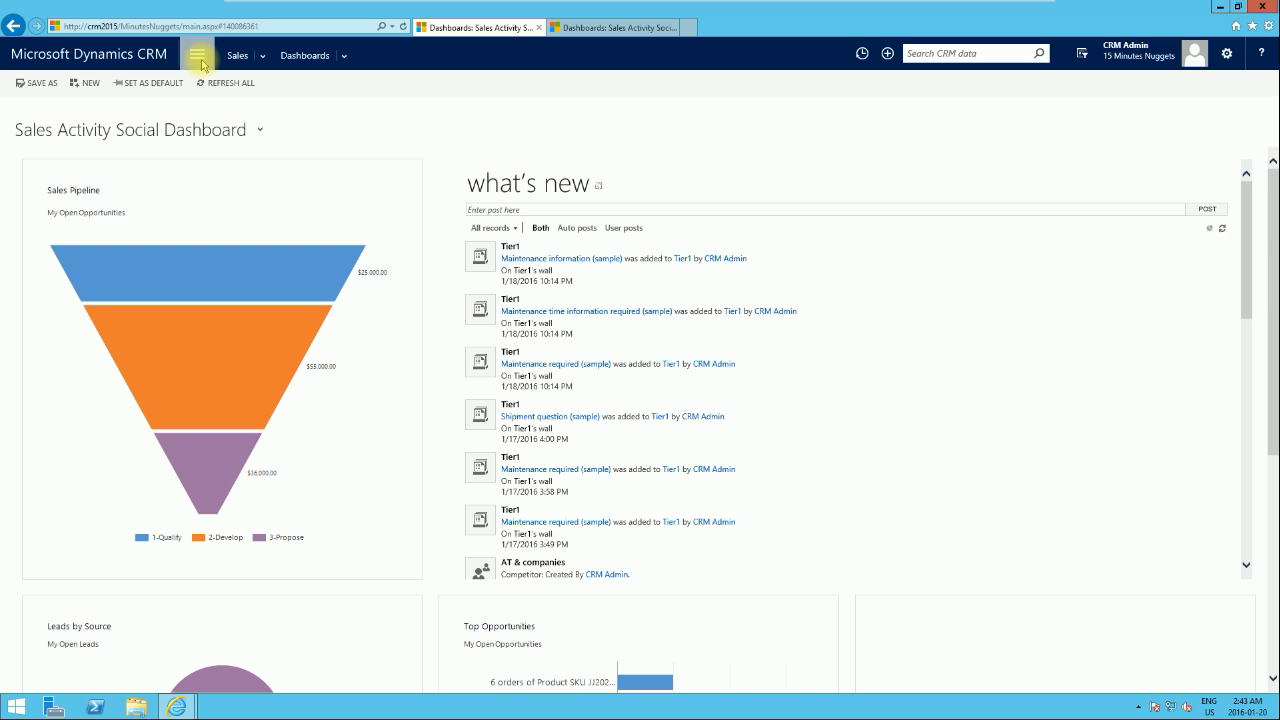
Step: Open the contract templates in the Settings area and review the existing Service template
click(198, 55)
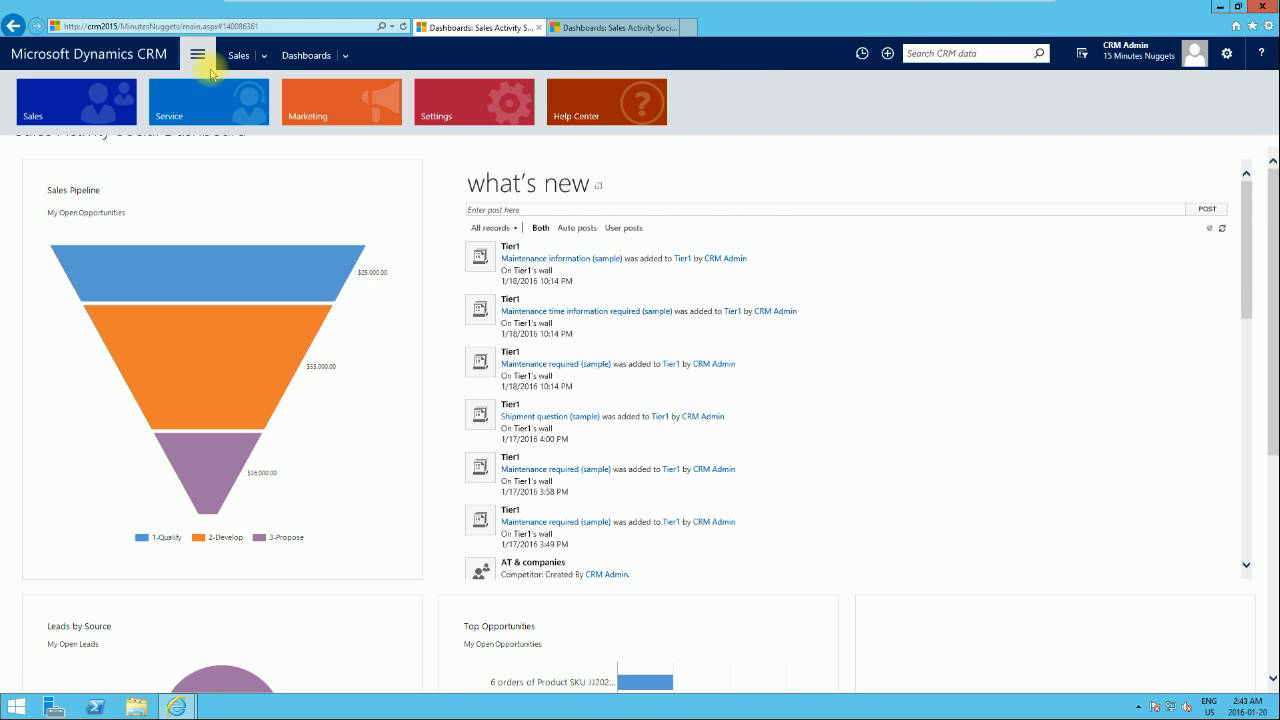
click(444, 109)
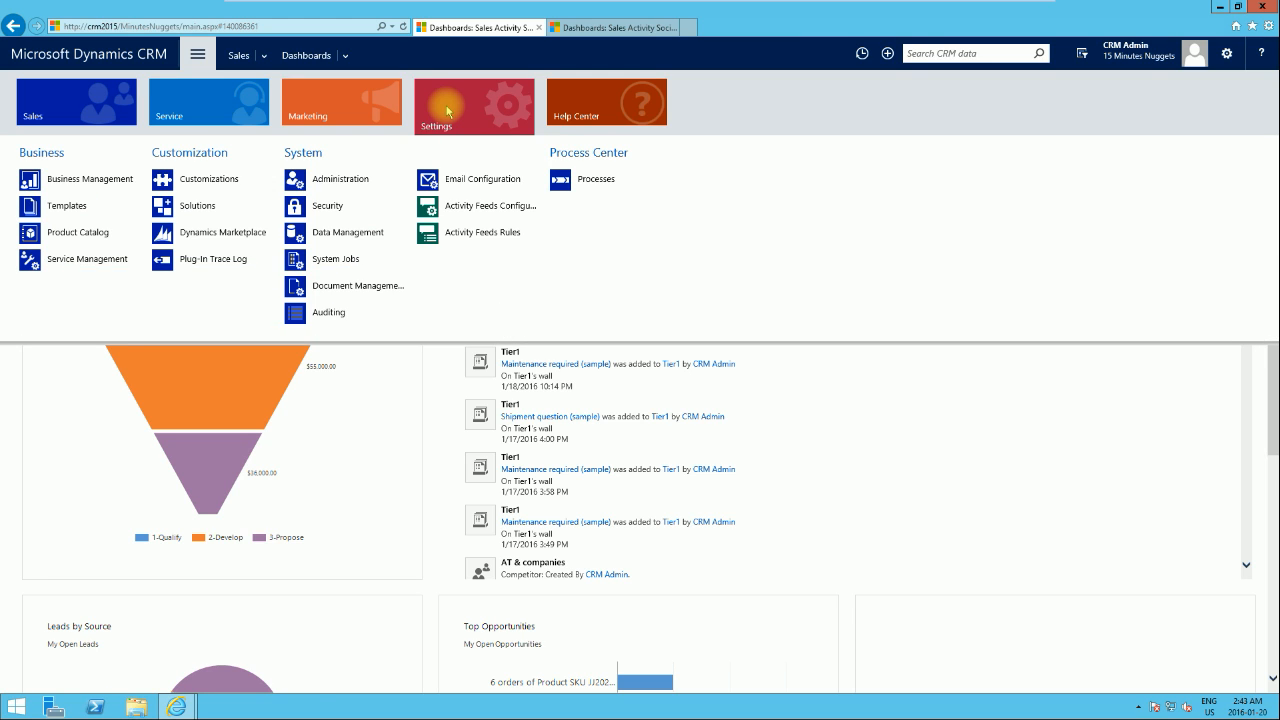
click(74, 210)
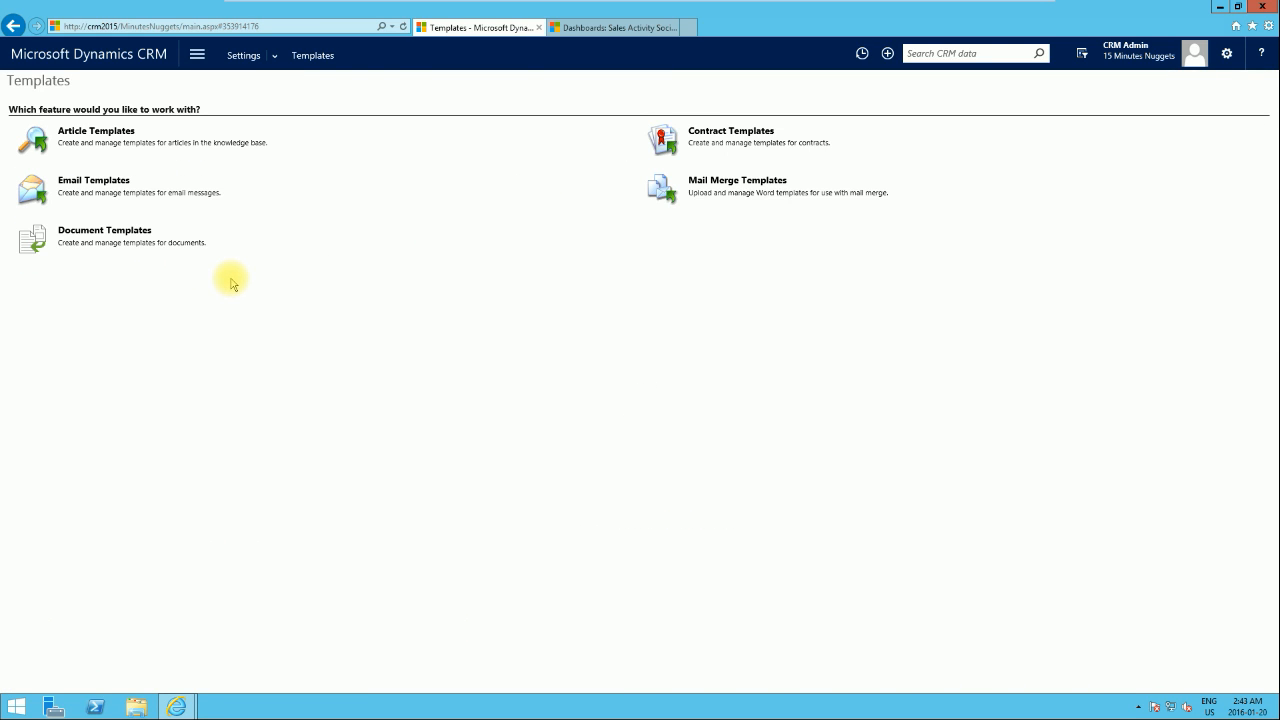
click(737, 137)
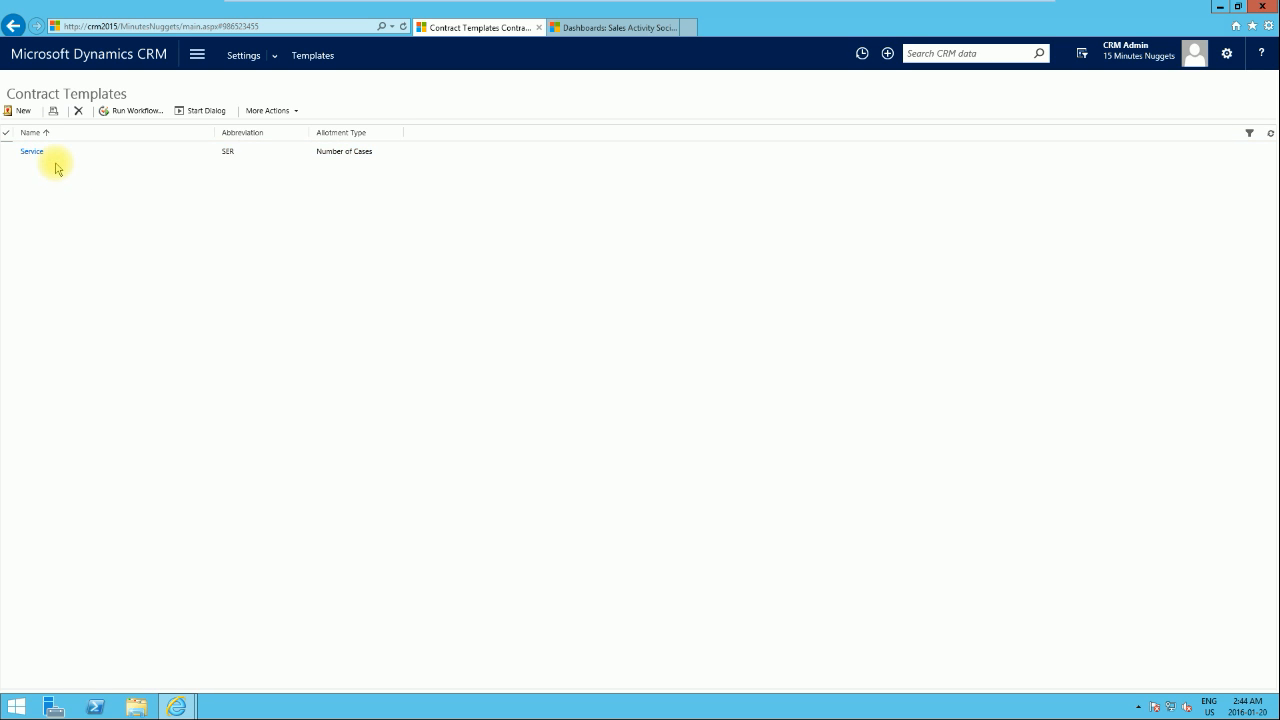
click(30, 152)
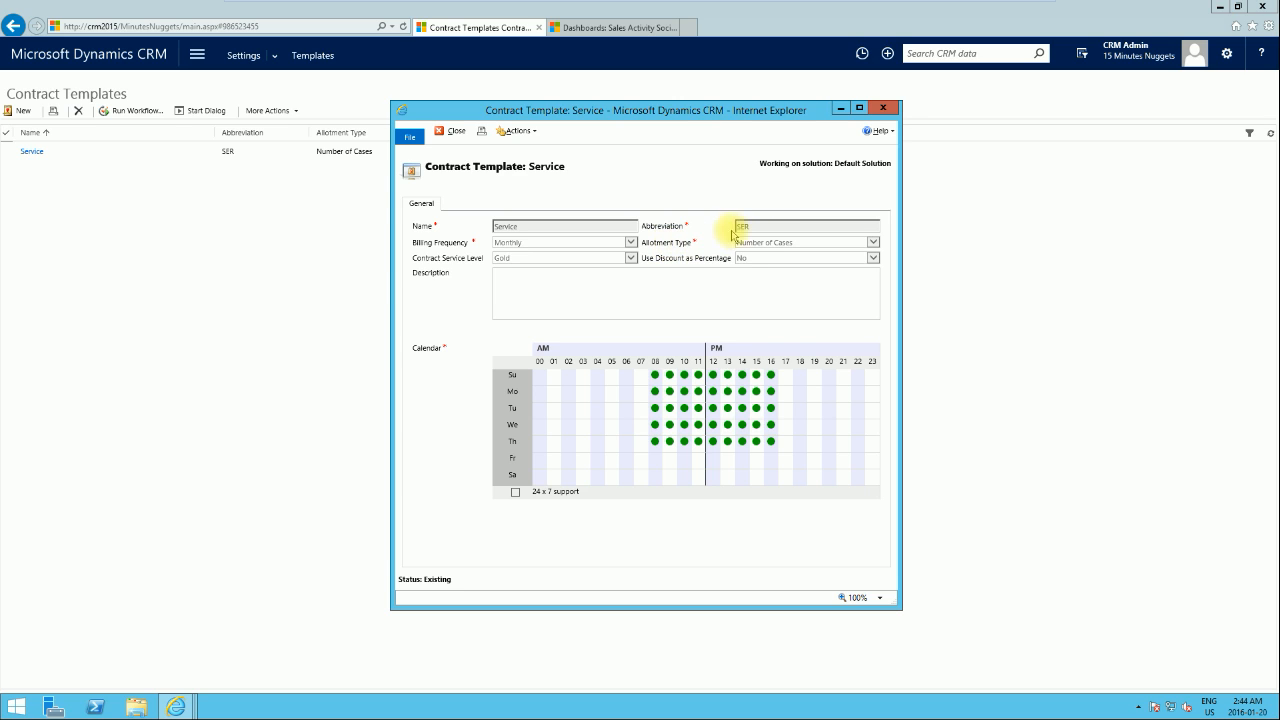
click(884, 108)
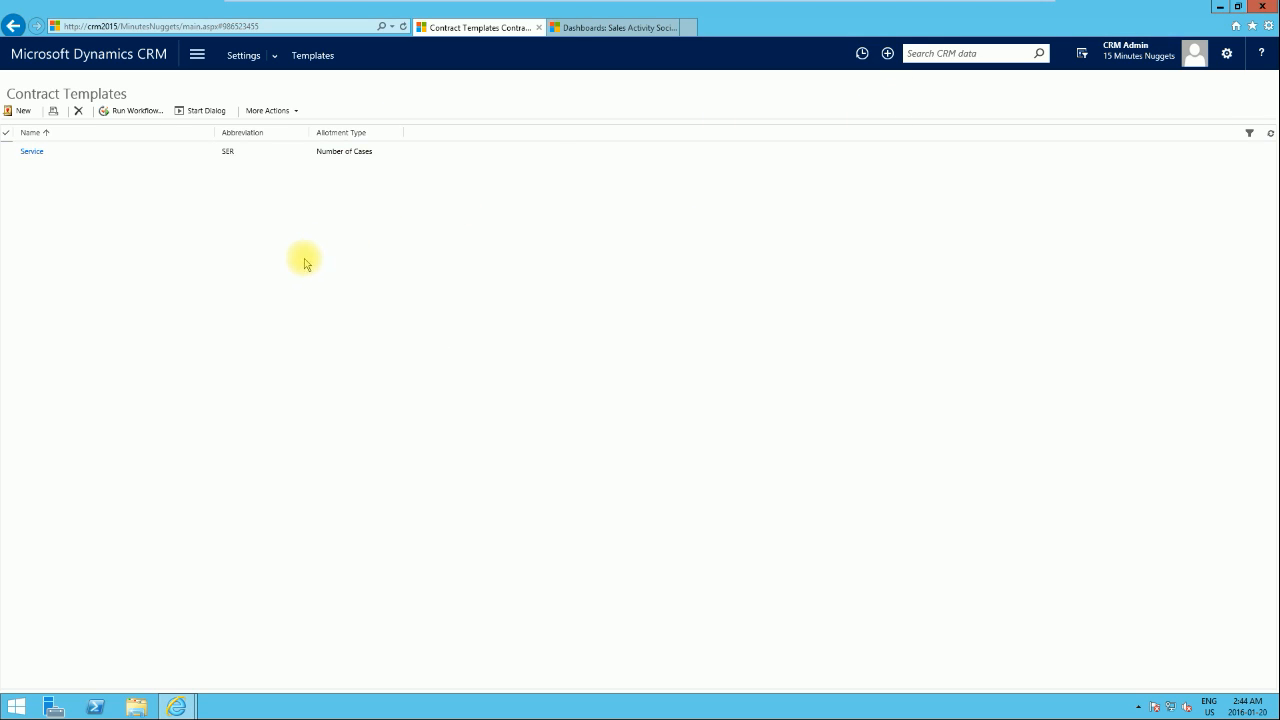
Step: Start a new contract template and set its allotment type to Coverage Dates
click(24, 112)
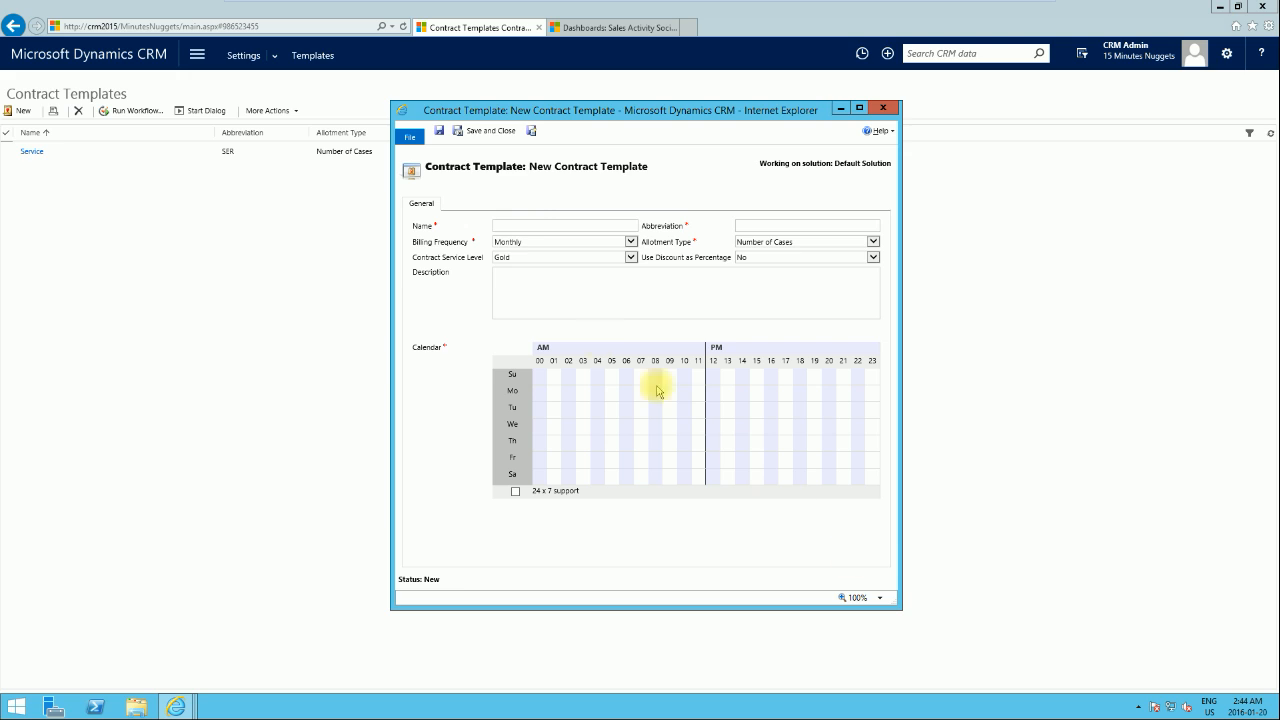
click(536, 225)
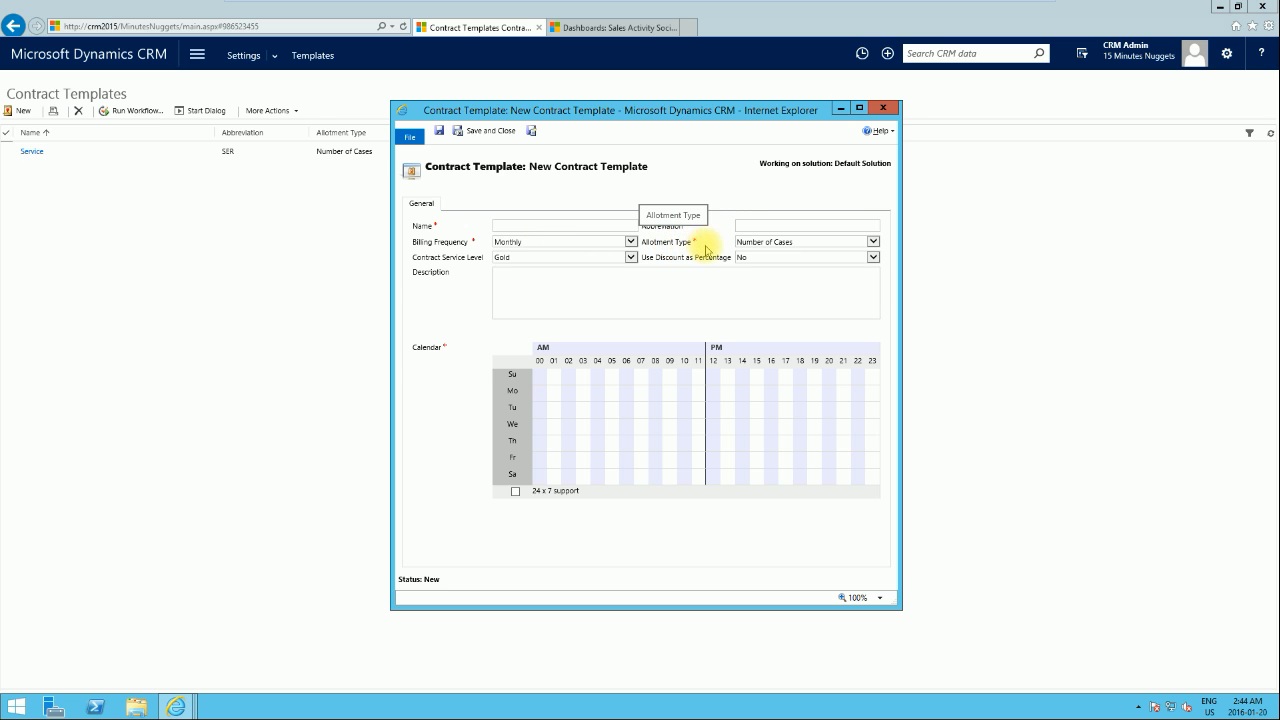
click(873, 244)
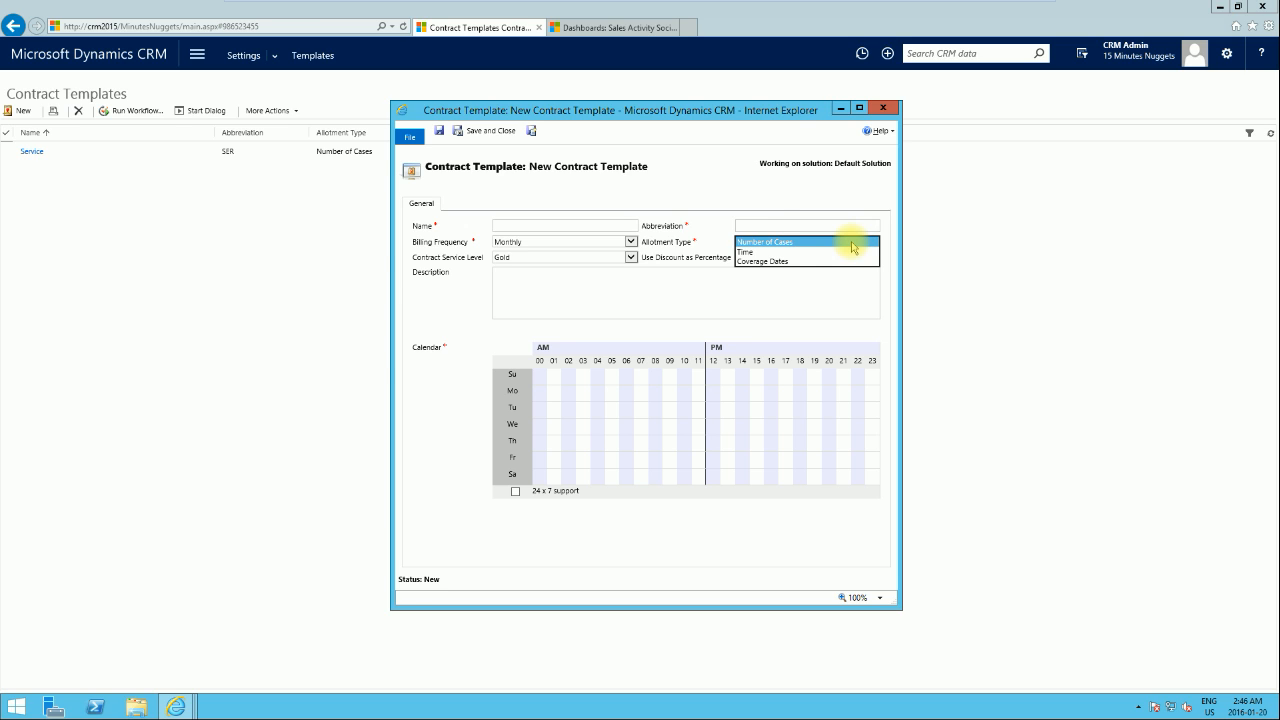
click(852, 252)
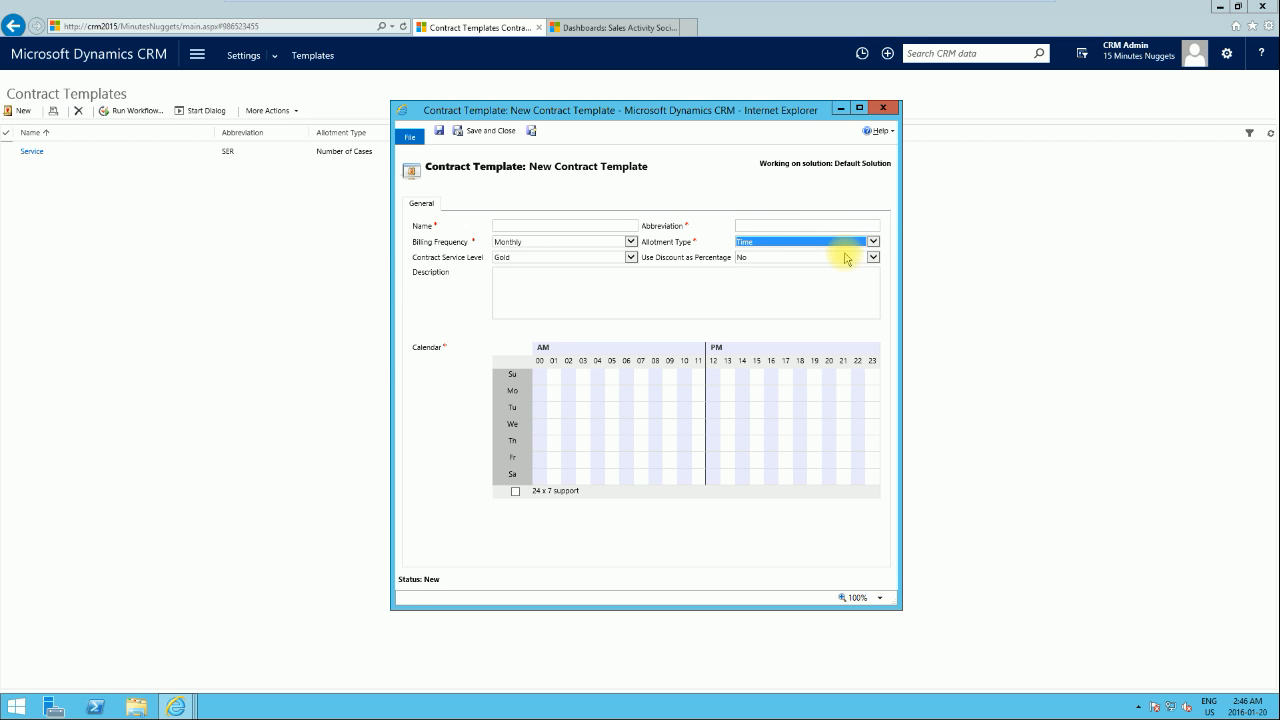
click(857, 244)
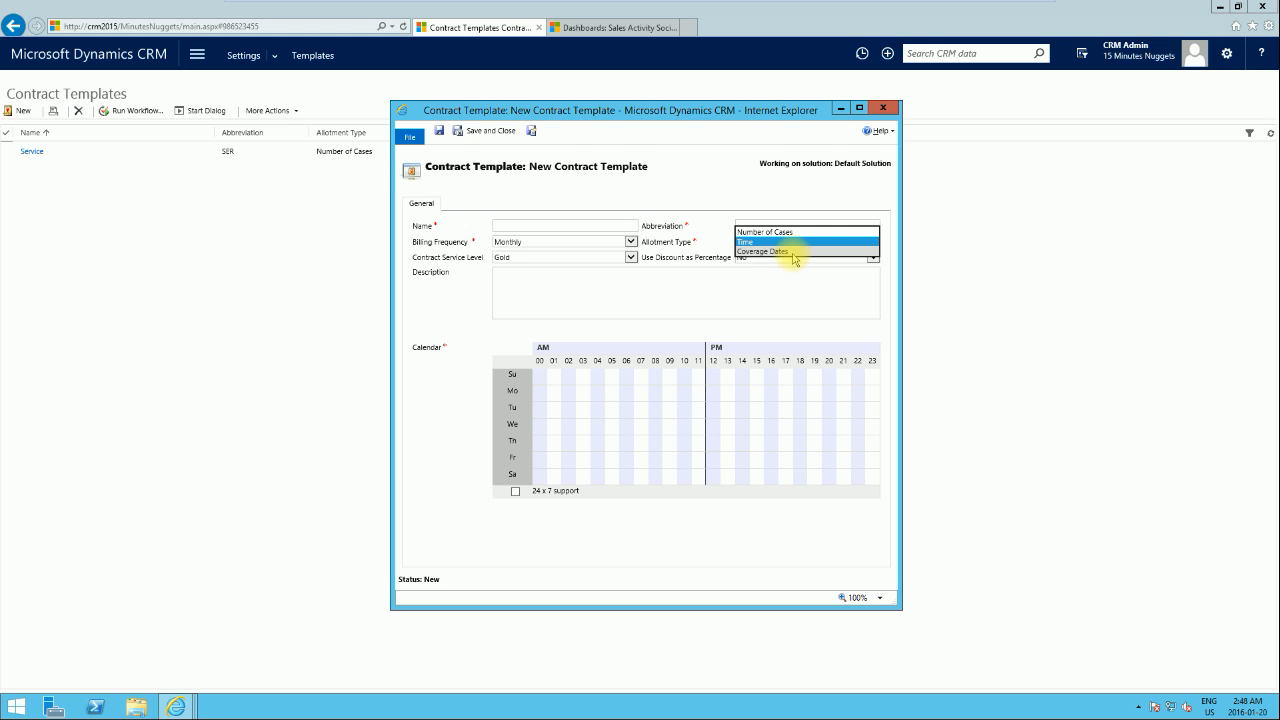
click(602, 207)
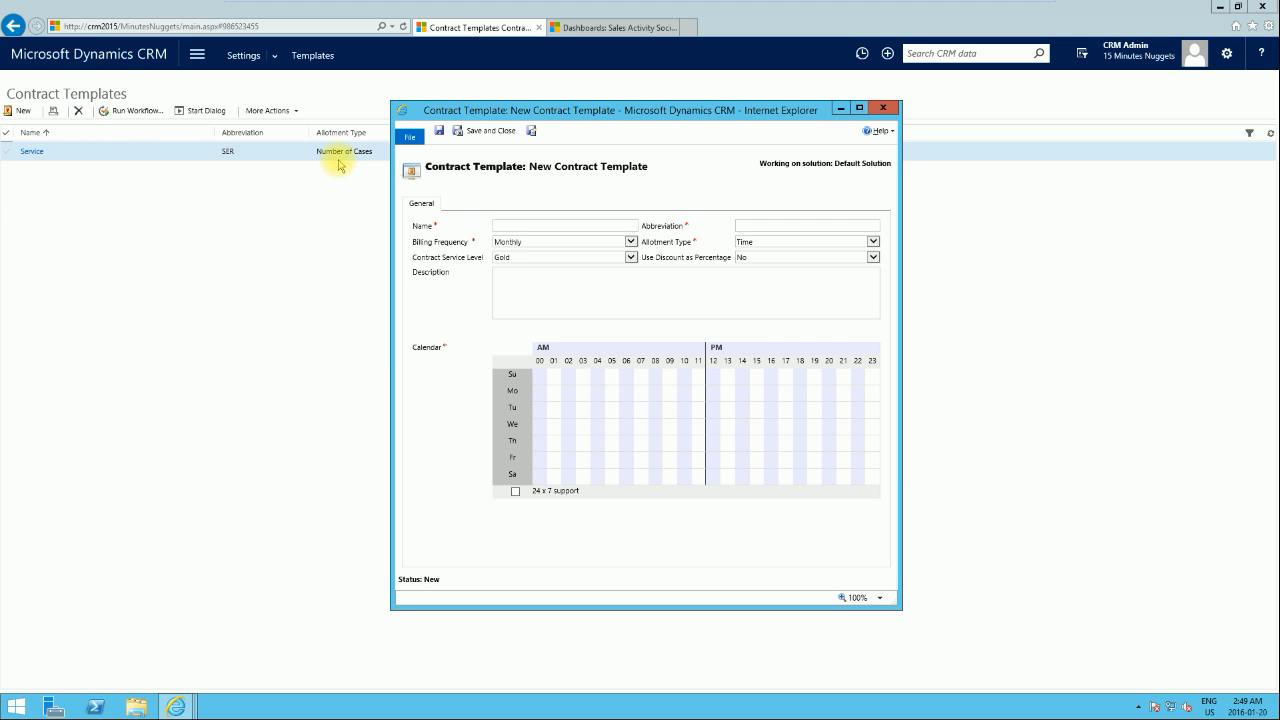
click(503, 228)
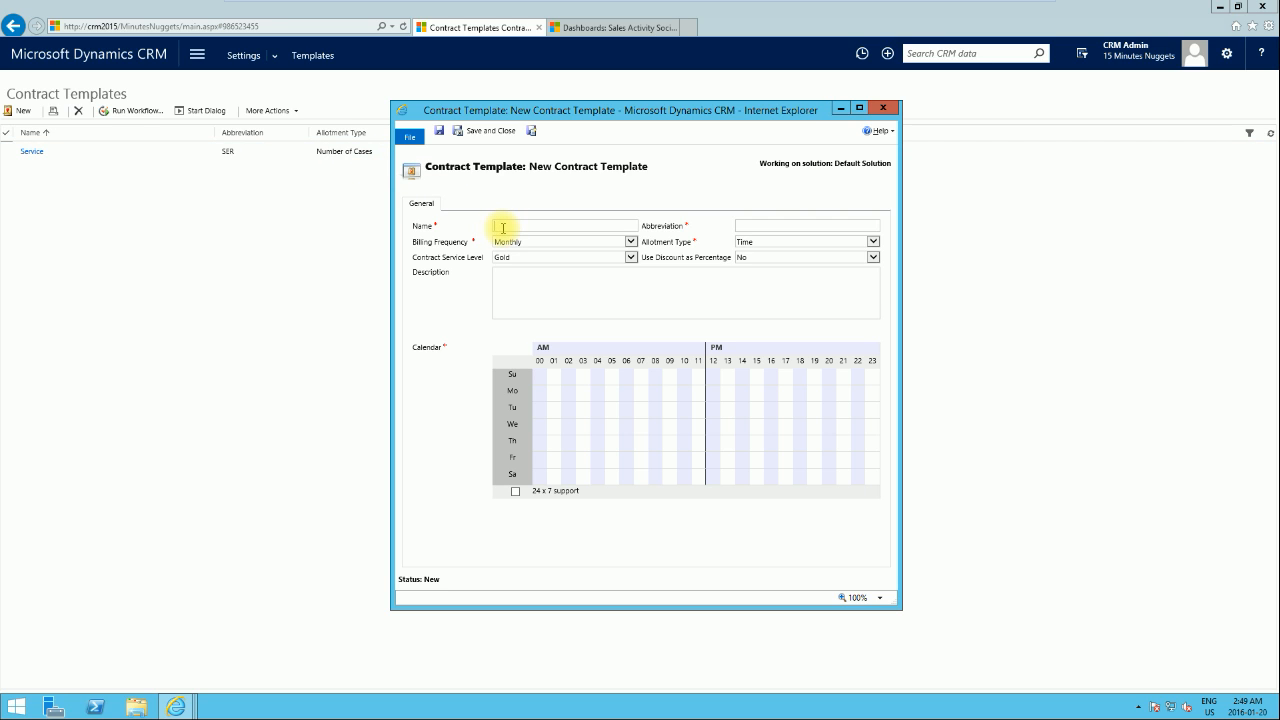
click(873, 241)
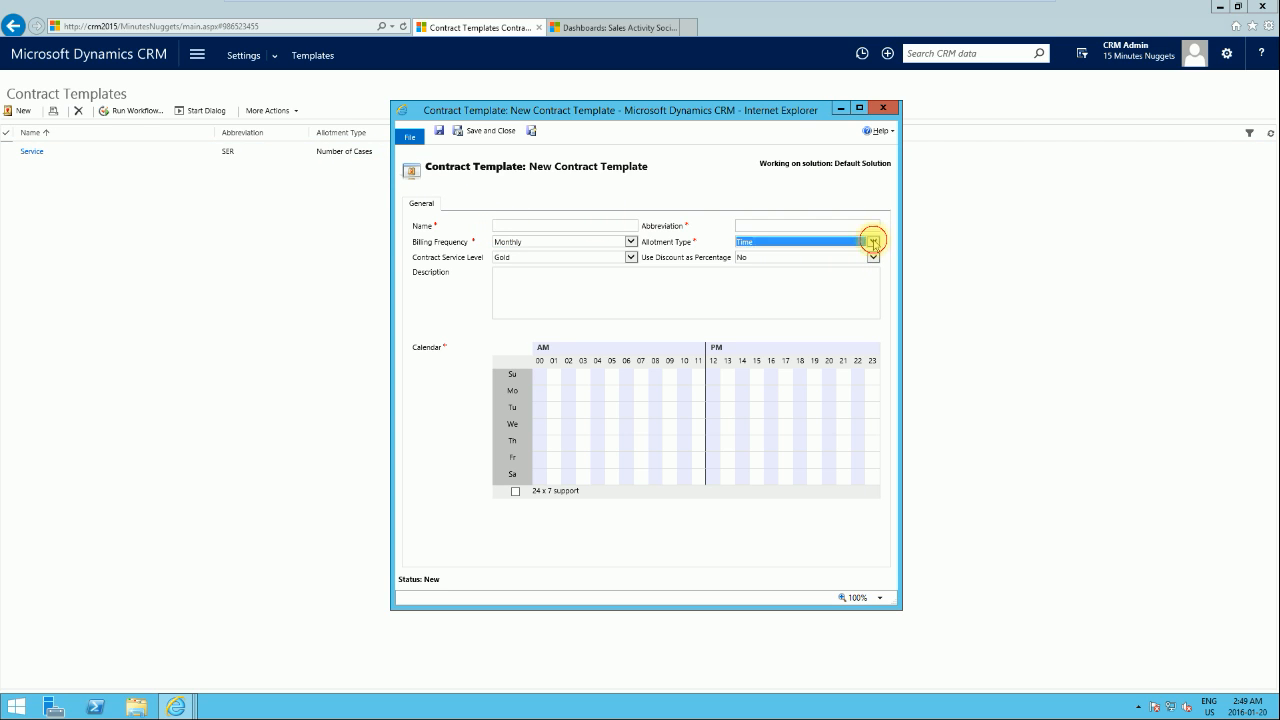
click(849, 254)
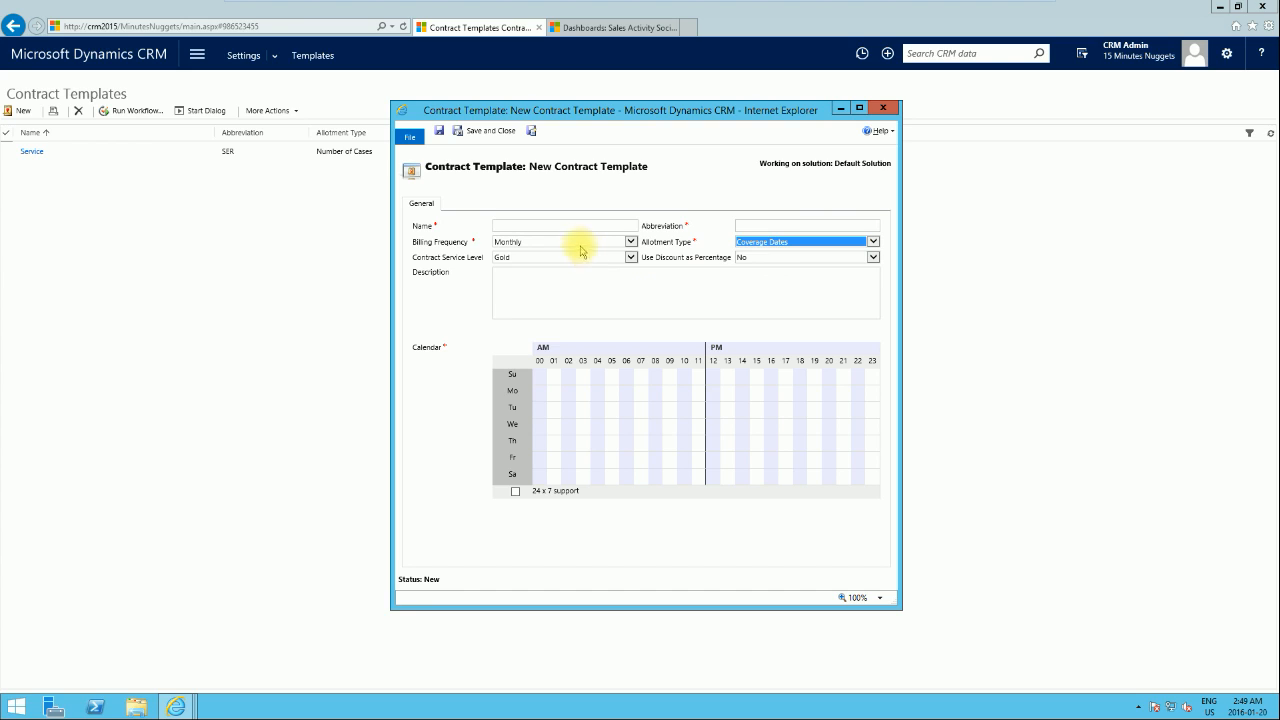
Step: Name the contract template Coverage Date and give it the abbreviation COV
click(558, 226)
text(Coverage Date)
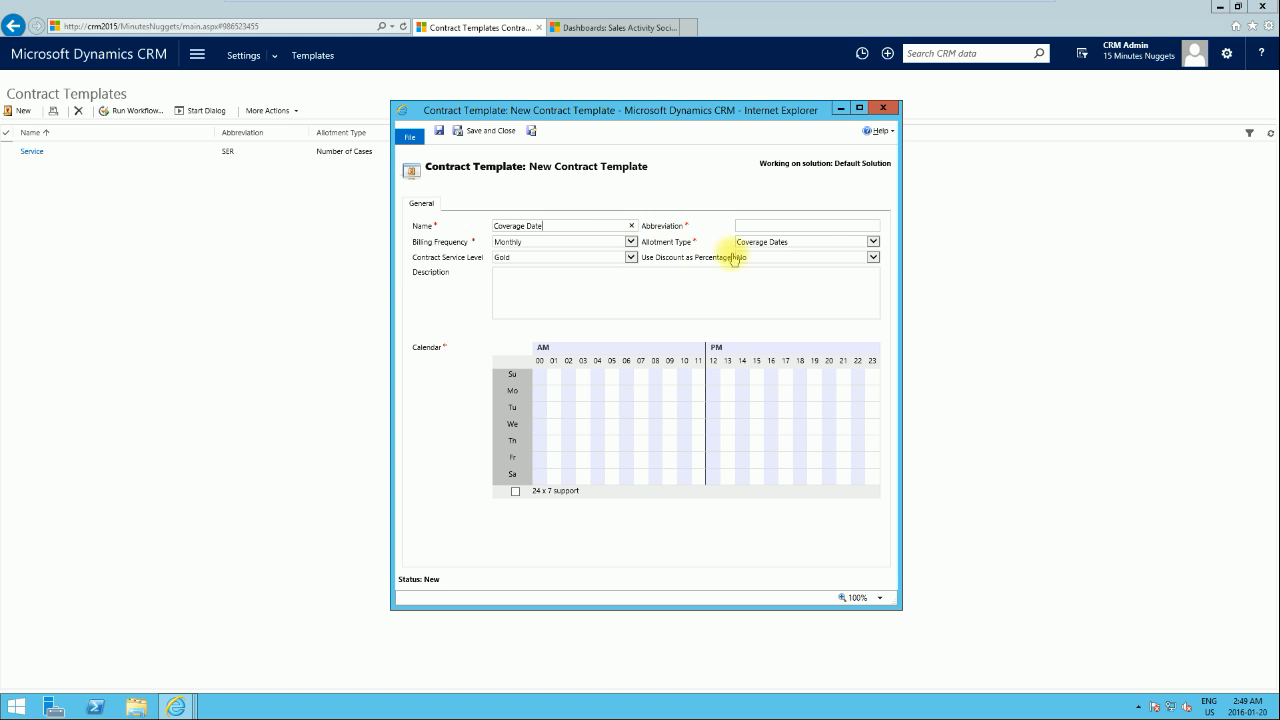
click(805, 224)
text(COV)
Step: Enable 24 x 7 support in the template's calendar, then save and close the template
click(597, 293)
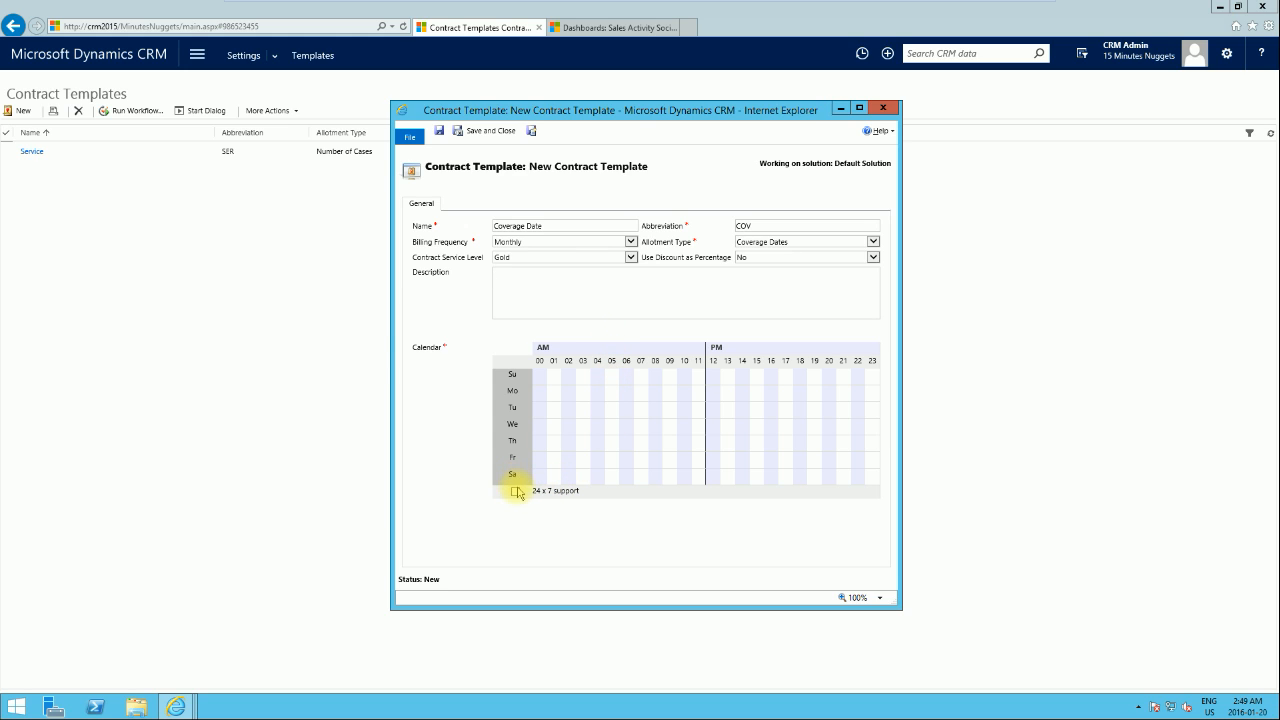
click(516, 492)
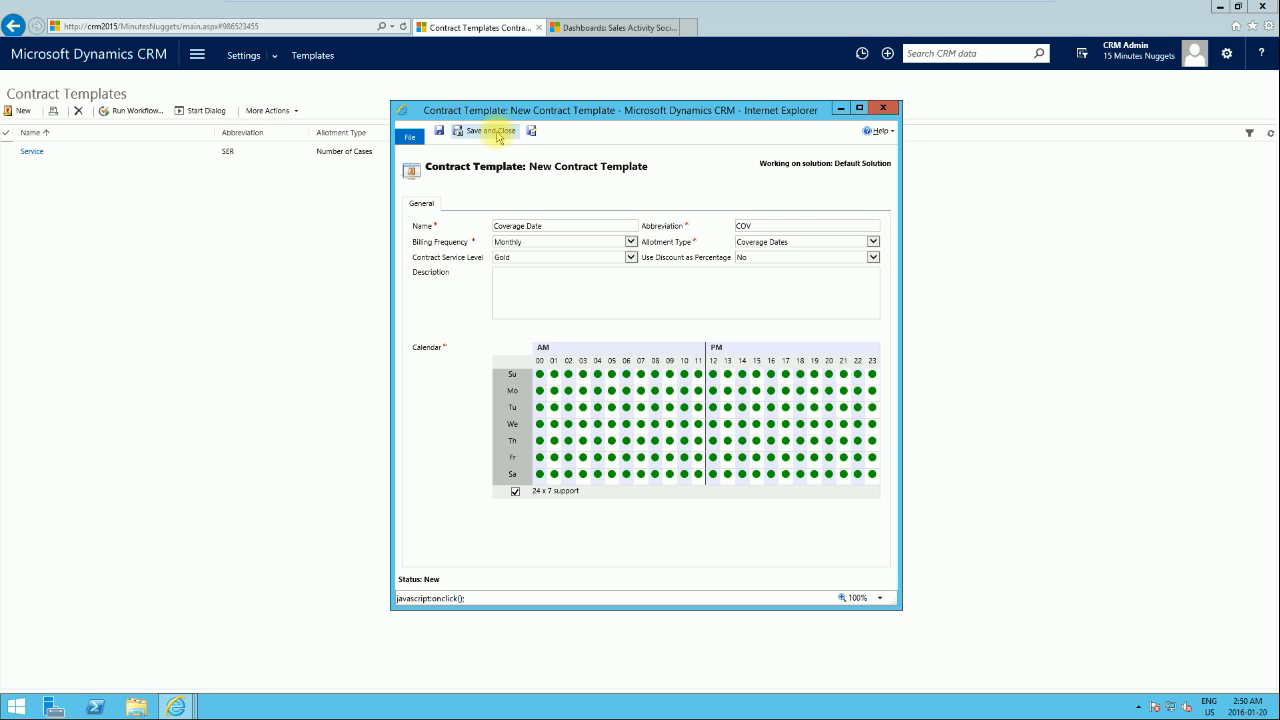
click(498, 136)
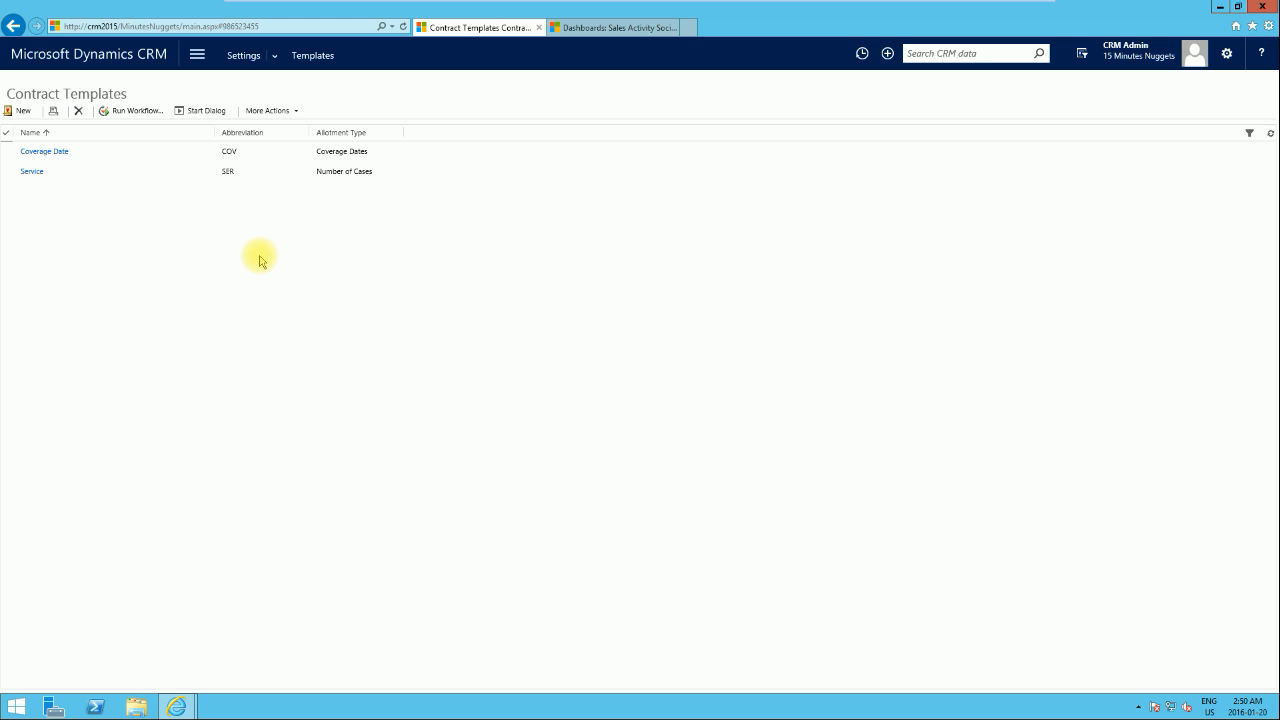
Step: Open the contracts list in the Service area and start a new contract from the SER - Service template
click(197, 56)
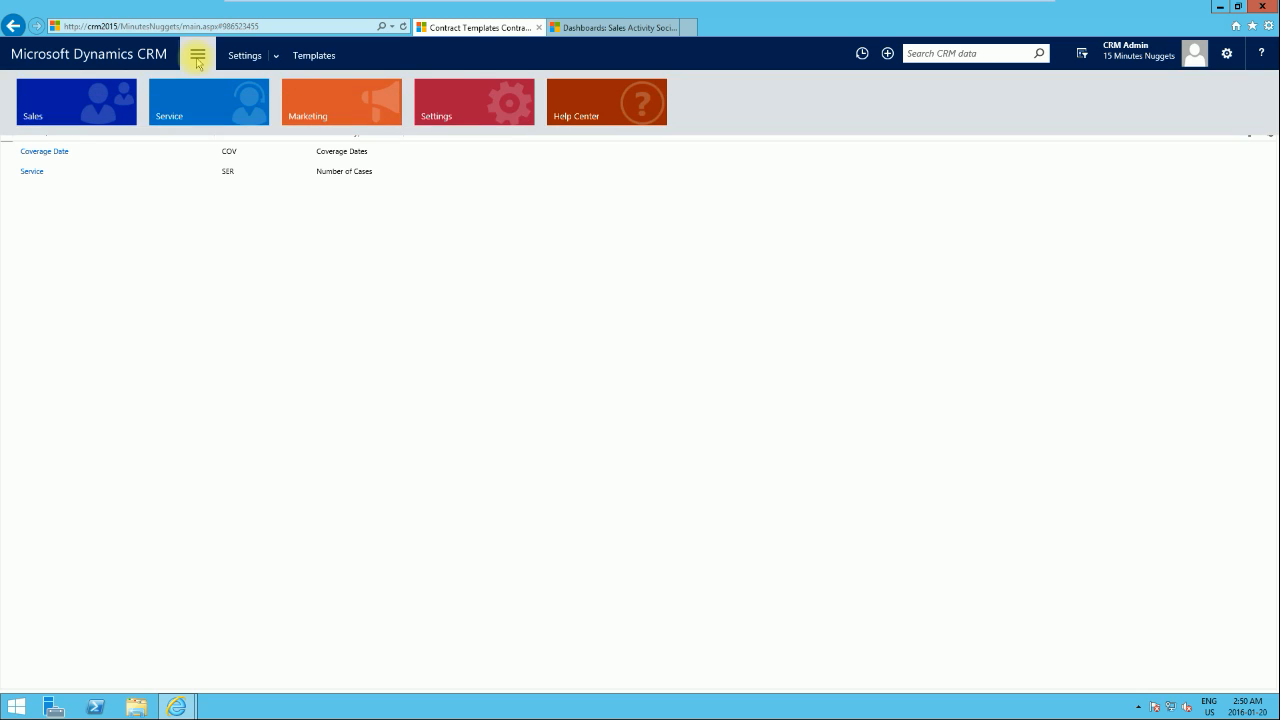
click(215, 106)
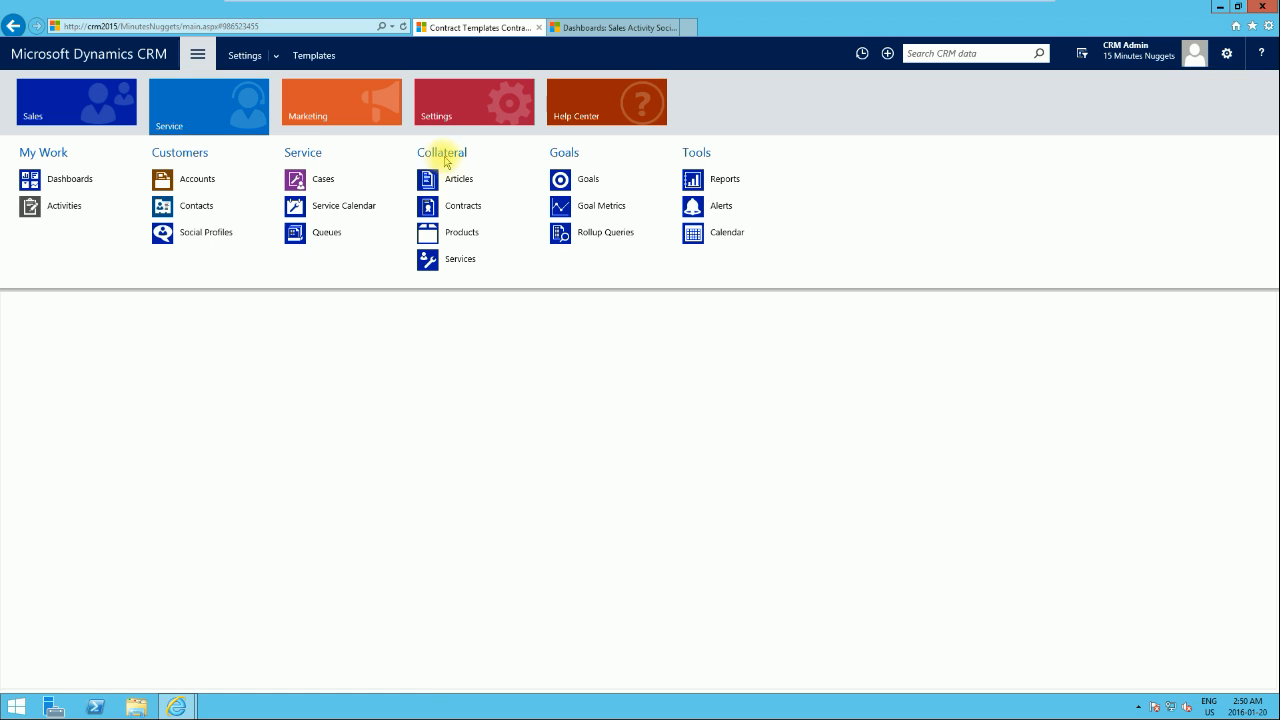
click(461, 205)
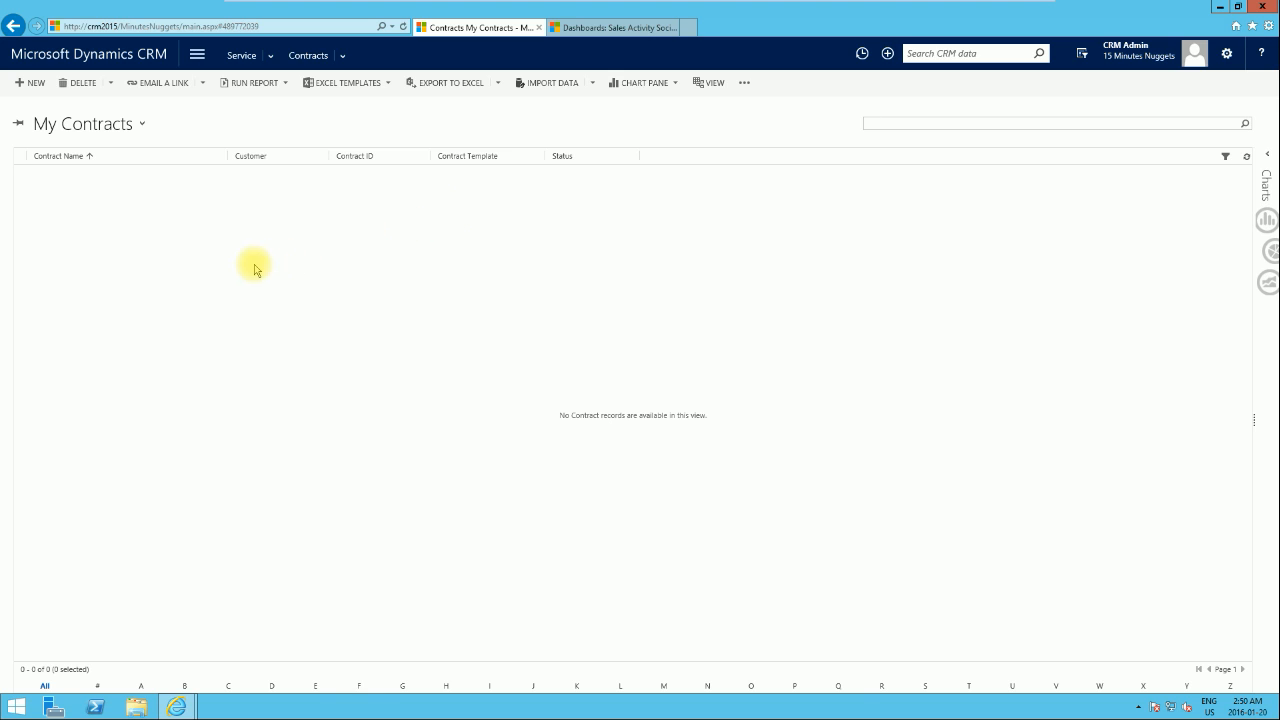
click(35, 84)
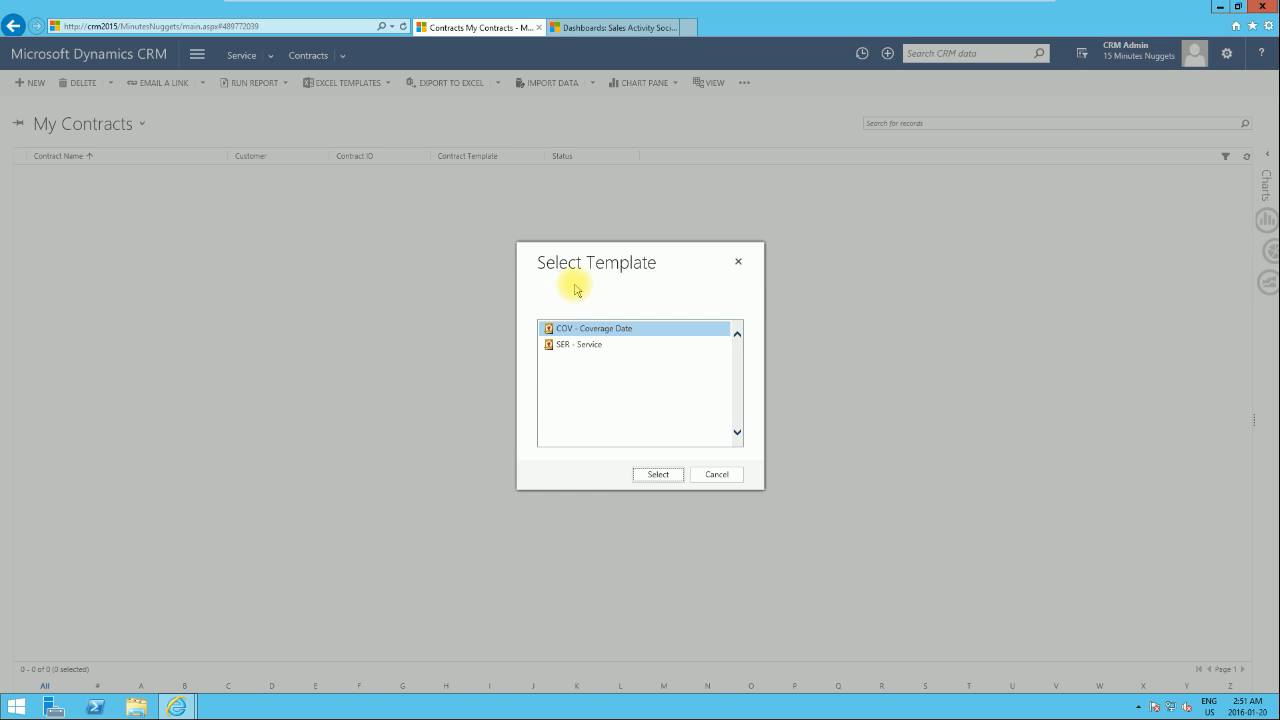
click(618, 350)
click(659, 474)
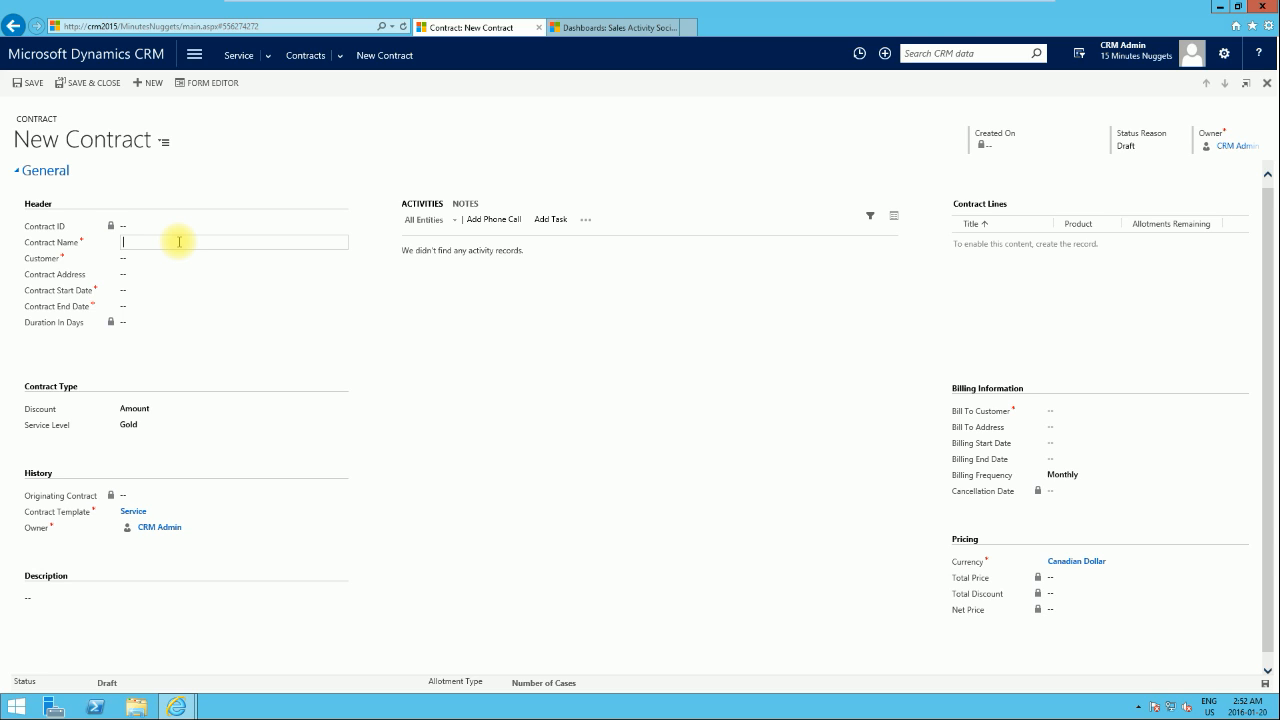
Step: Name the contract "Contract for case resolution for Cust A" and choose Fabrikam, Inc. (sample) as the customer
text(Contract for case resolution for Cut A)
text(s)
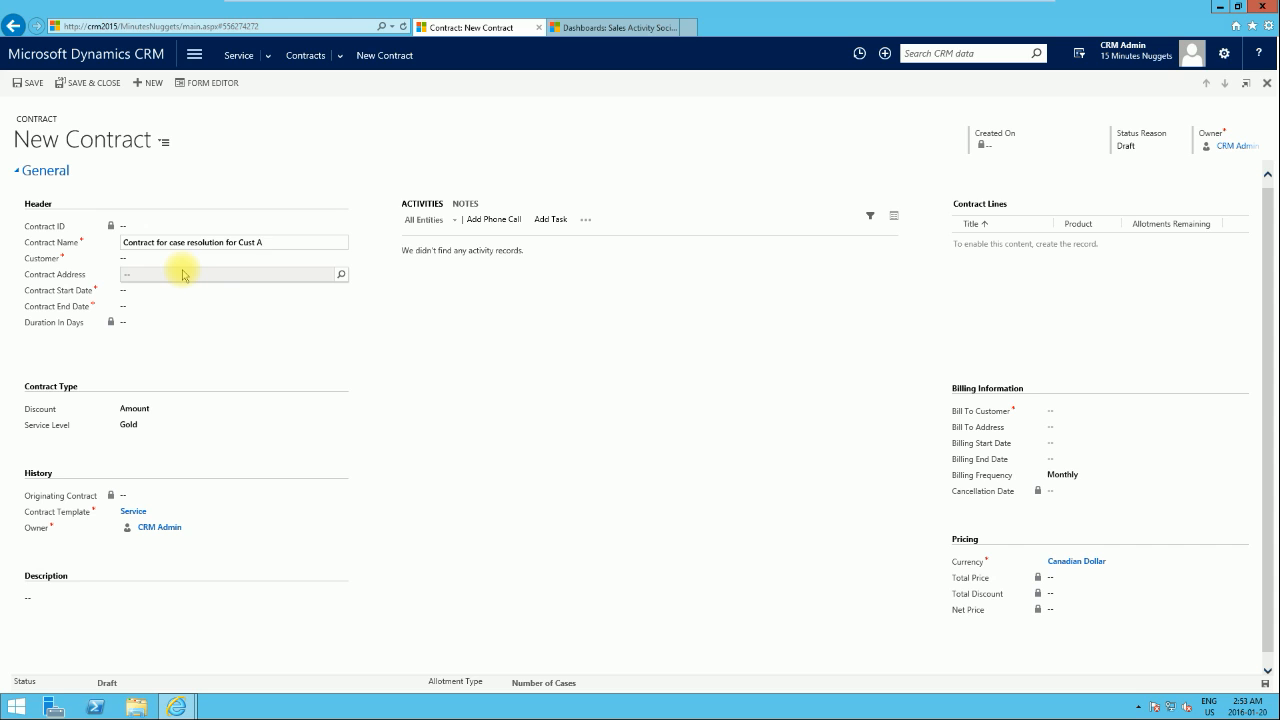
click(171, 258)
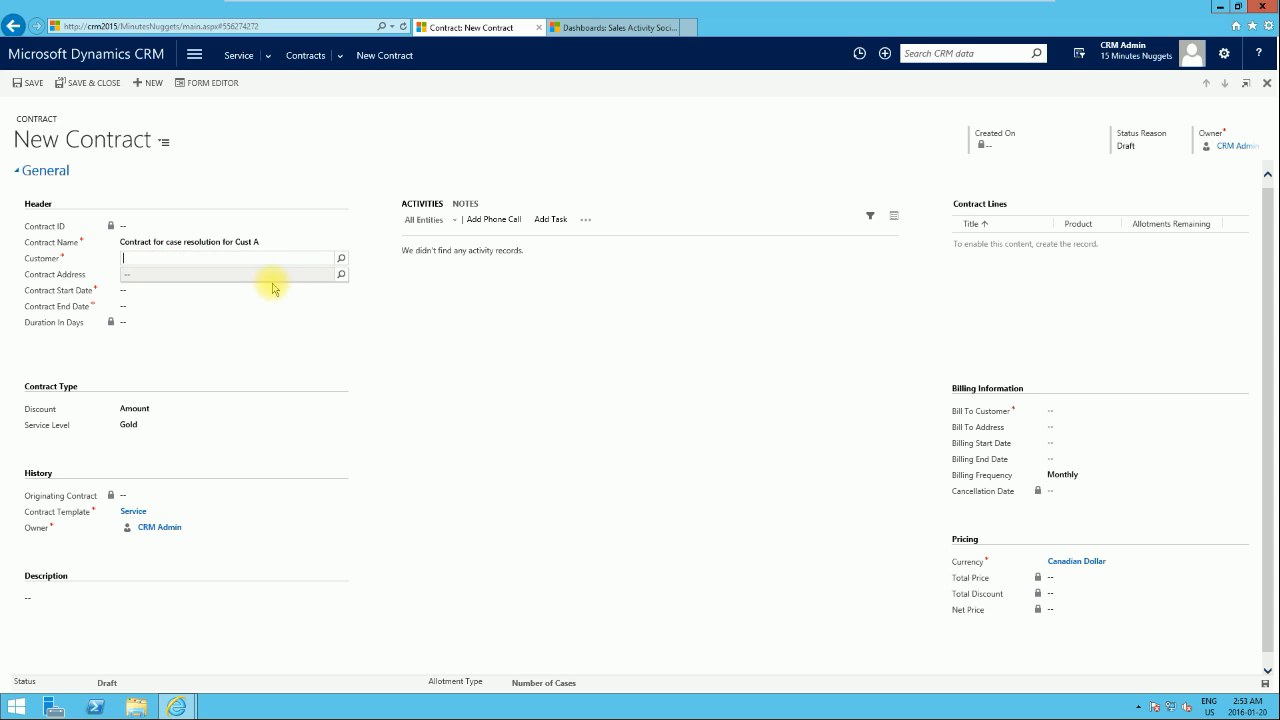
click(344, 259)
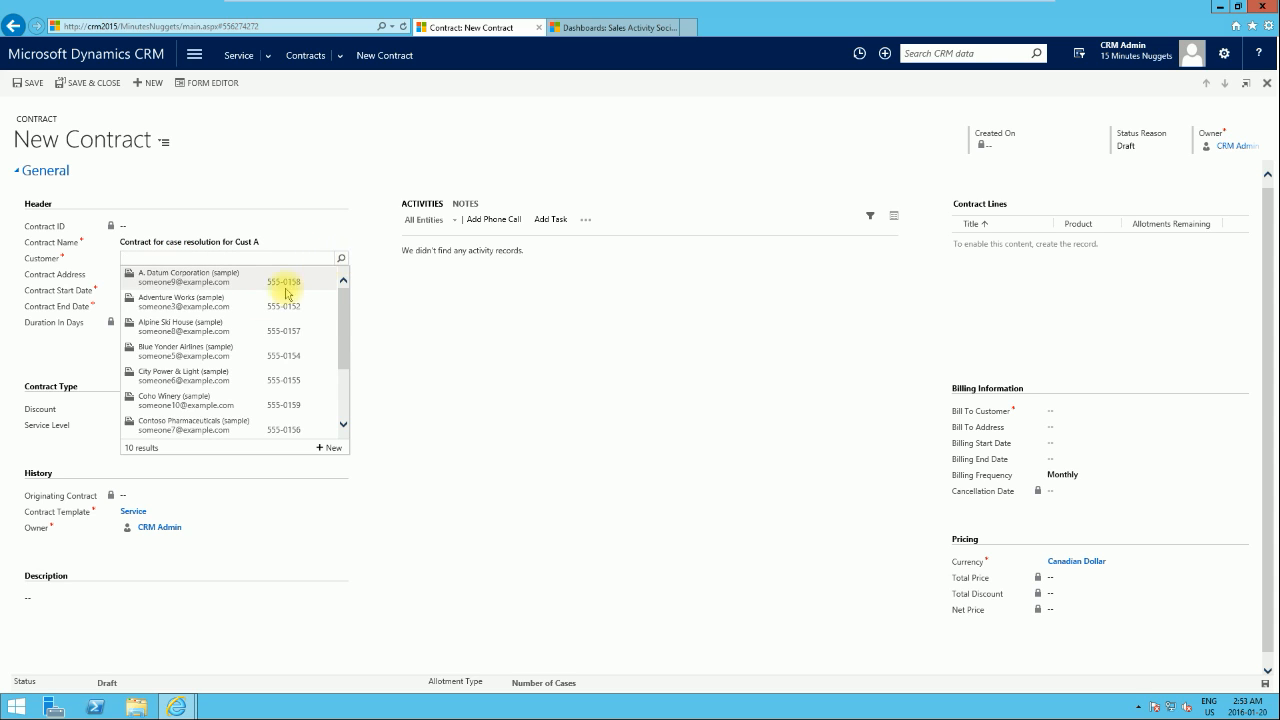
click(164, 305)
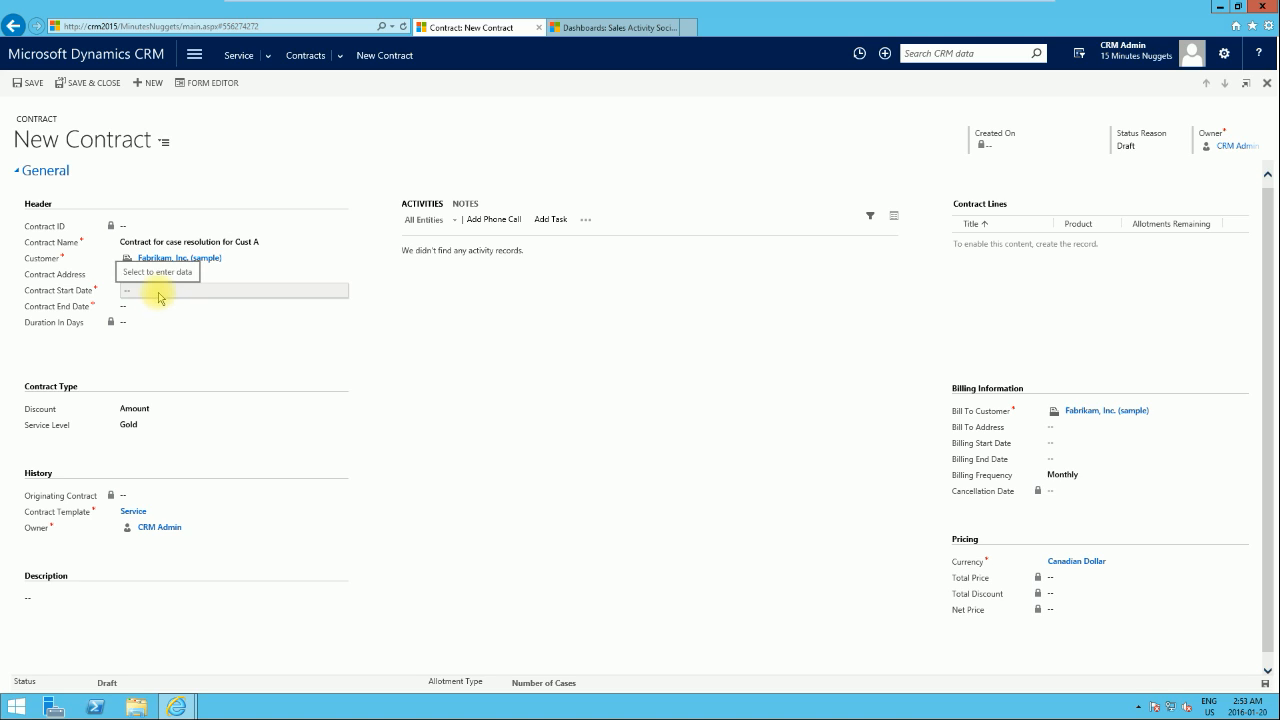
Step: Set the contract to start on 1/20/2016 and end on 1/20/2017, and save the contract
click(158, 291)
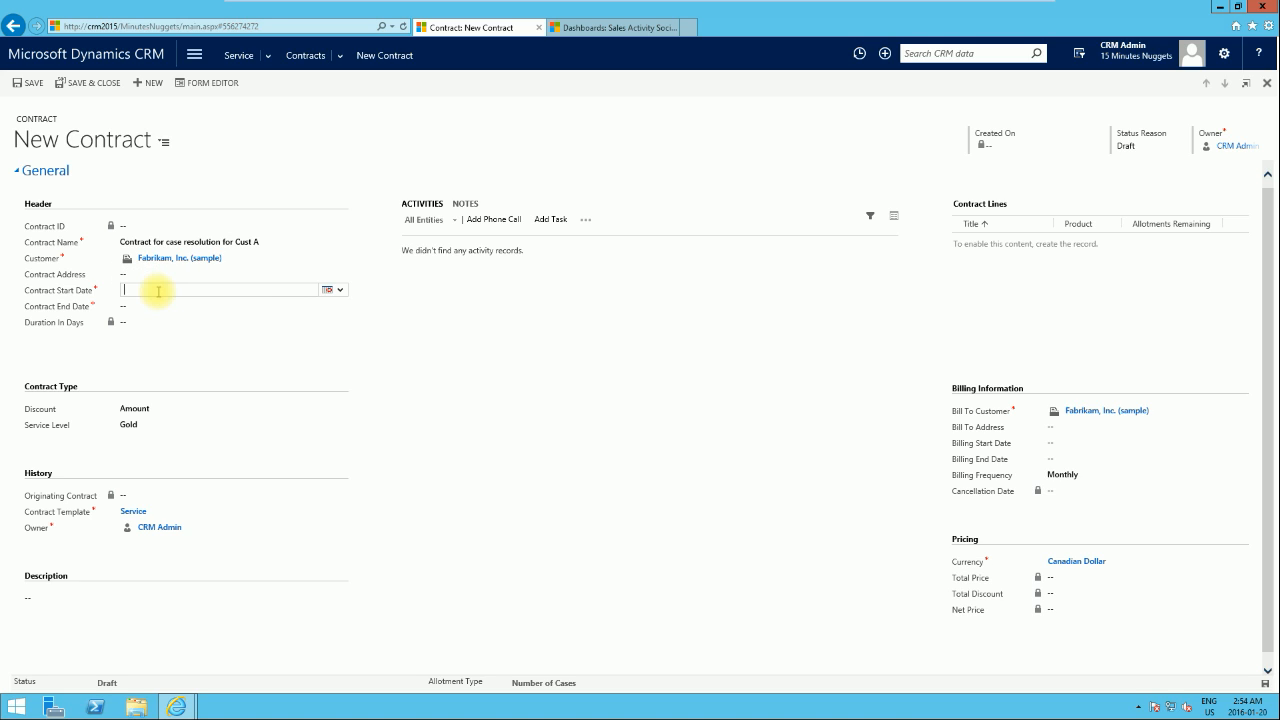
click(333, 291)
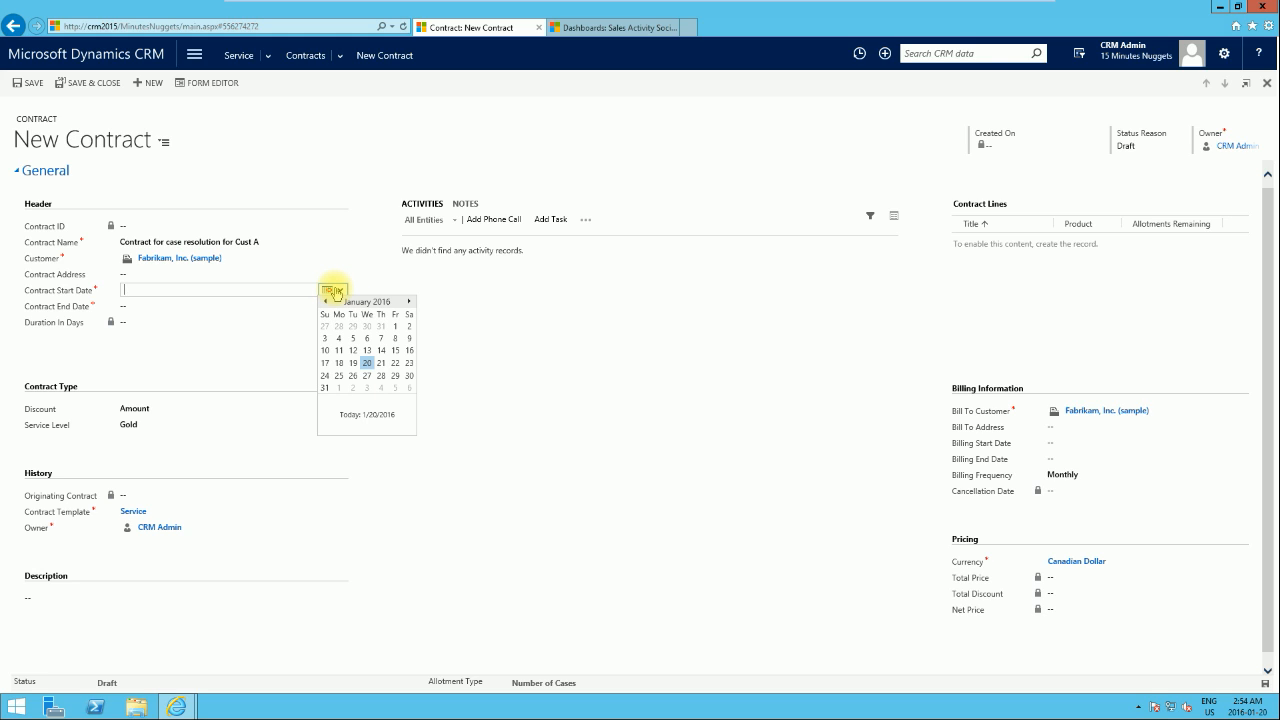
click(367, 363)
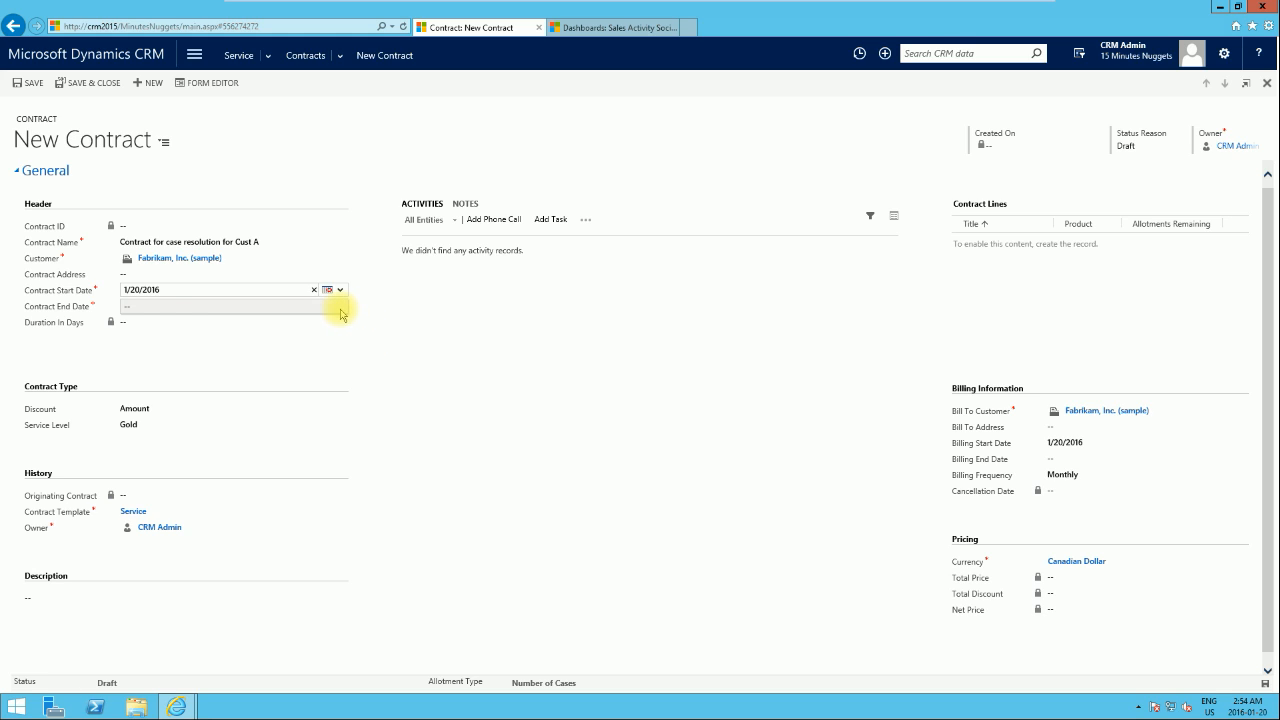
click(336, 308)
click(335, 307)
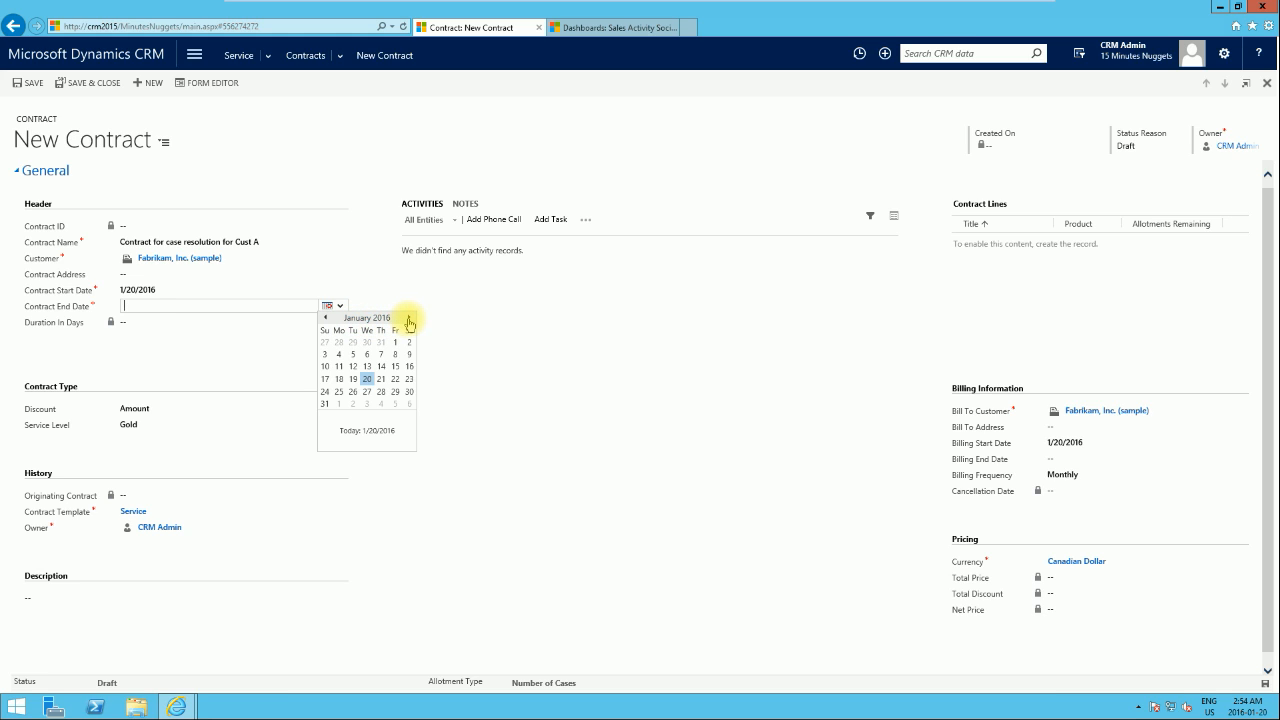
click(395, 376)
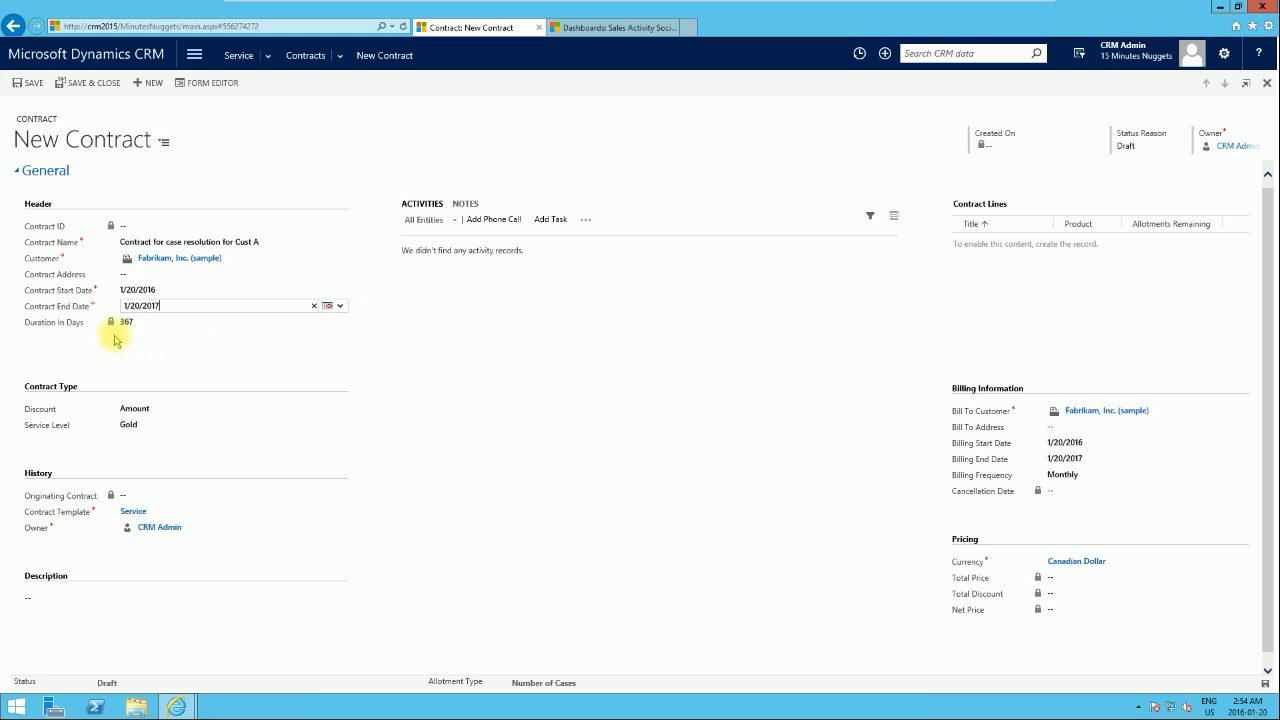
mouse_move(40, 331)
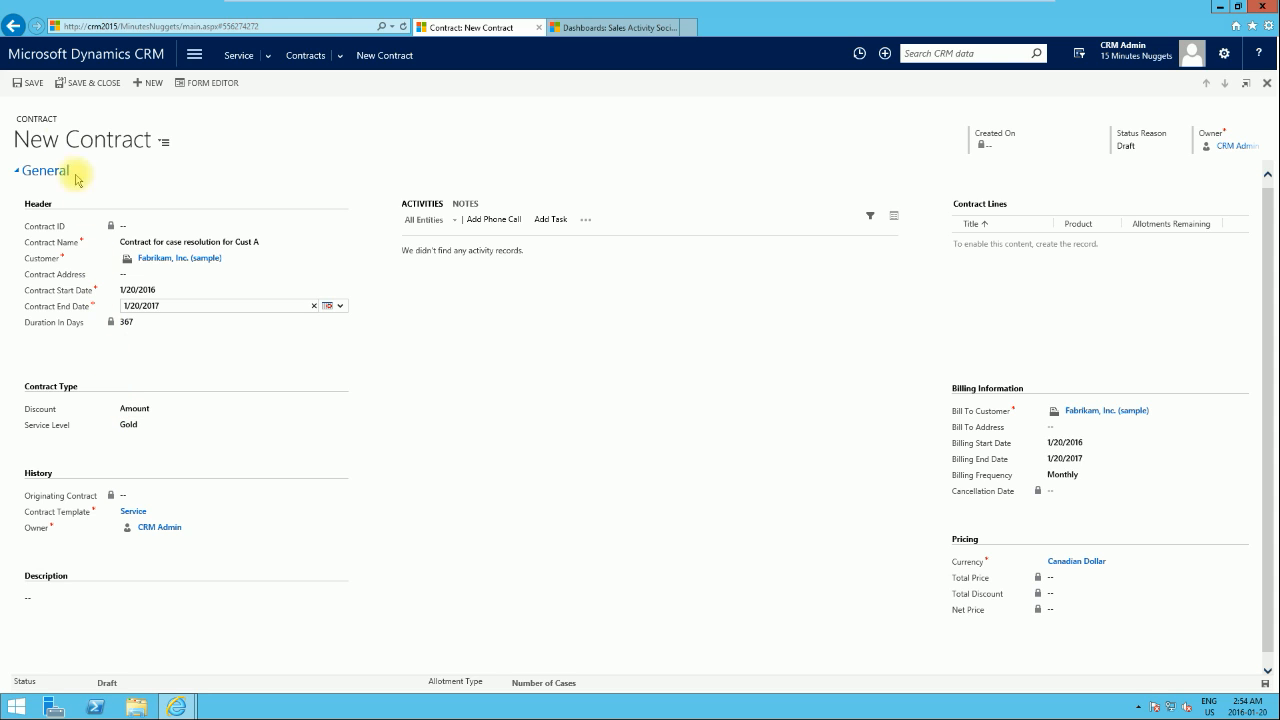
click(26, 84)
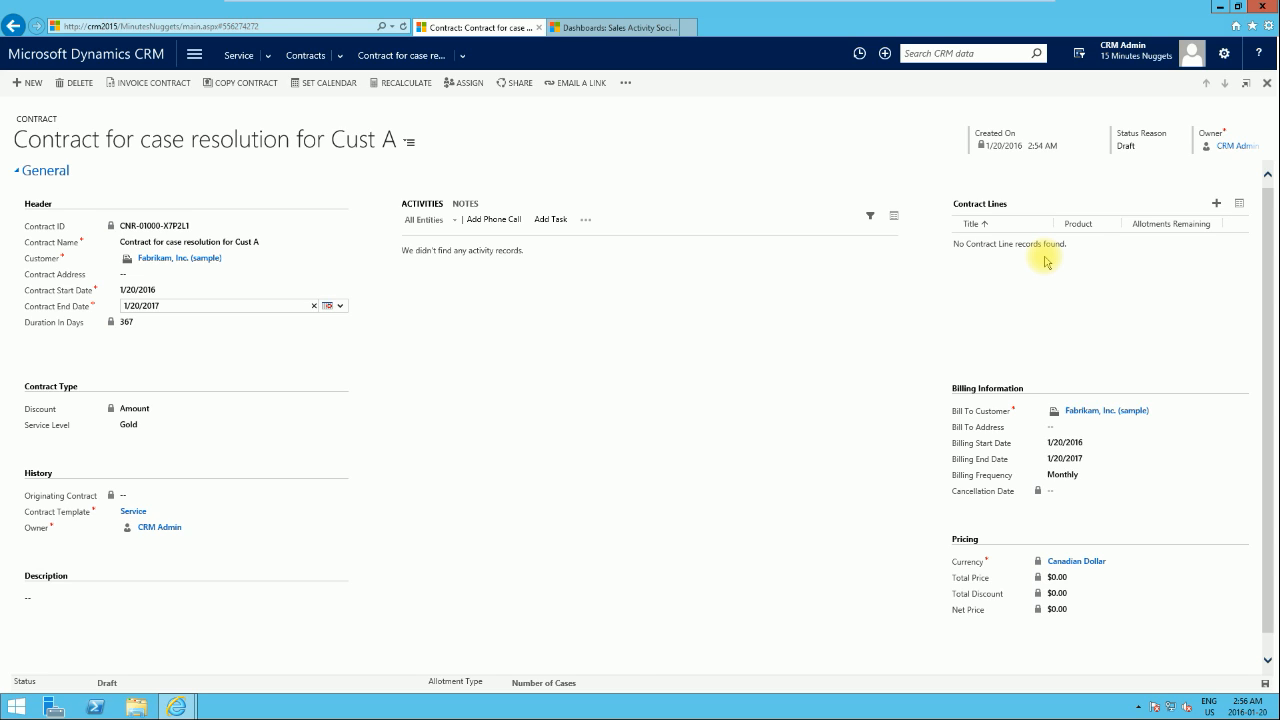
Step: Add a contract line titled "Line 1" with a total price of $100 and 50 total cases, saving and closing it
click(1217, 206)
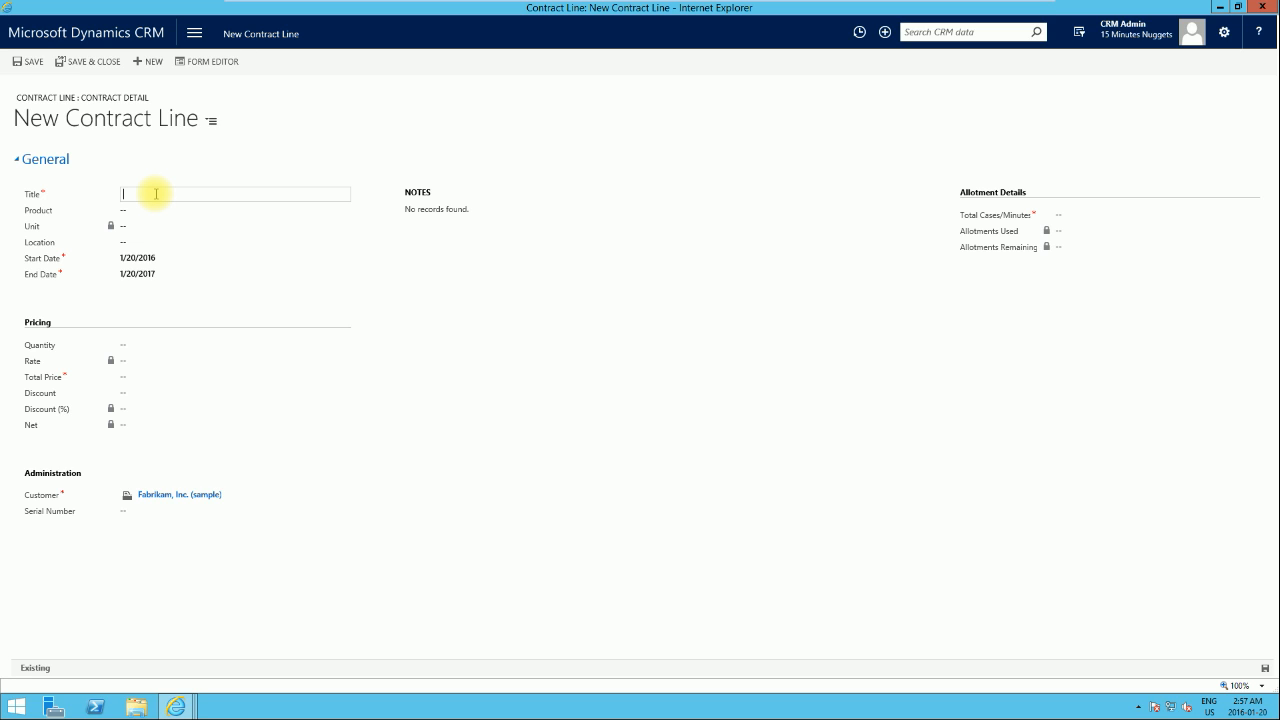
text(Line 1)
click(161, 345)
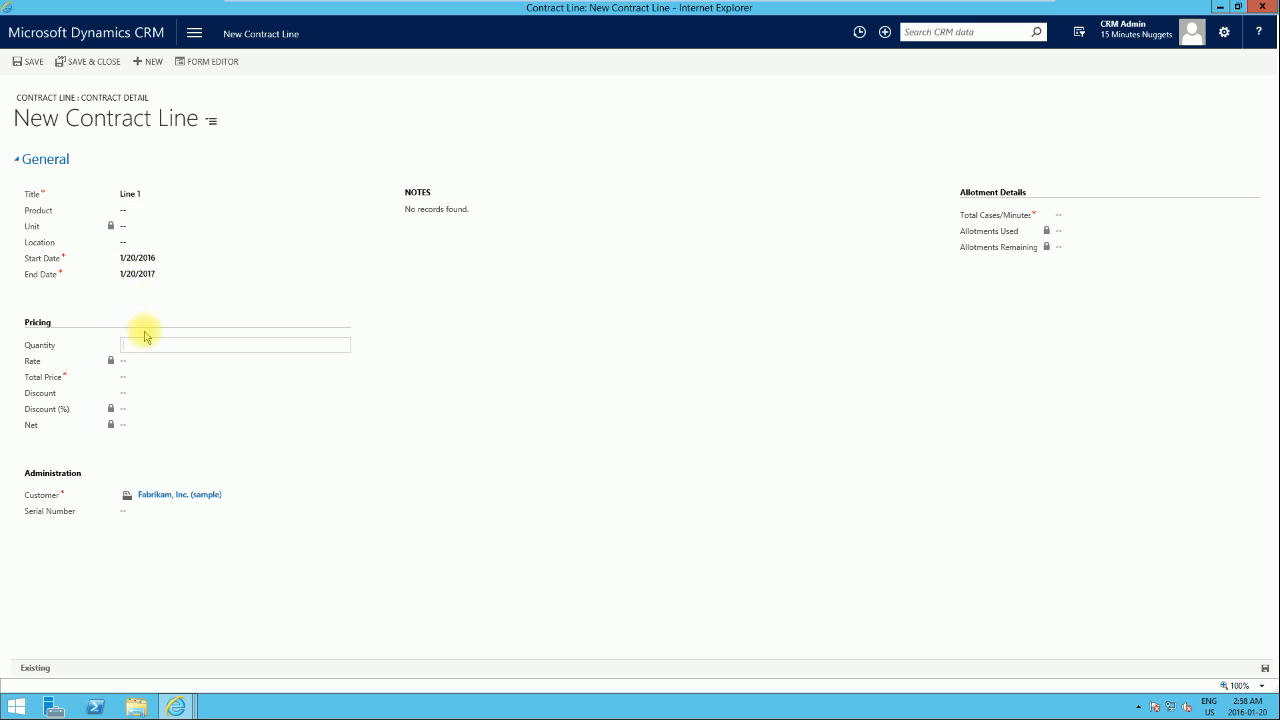
click(135, 376)
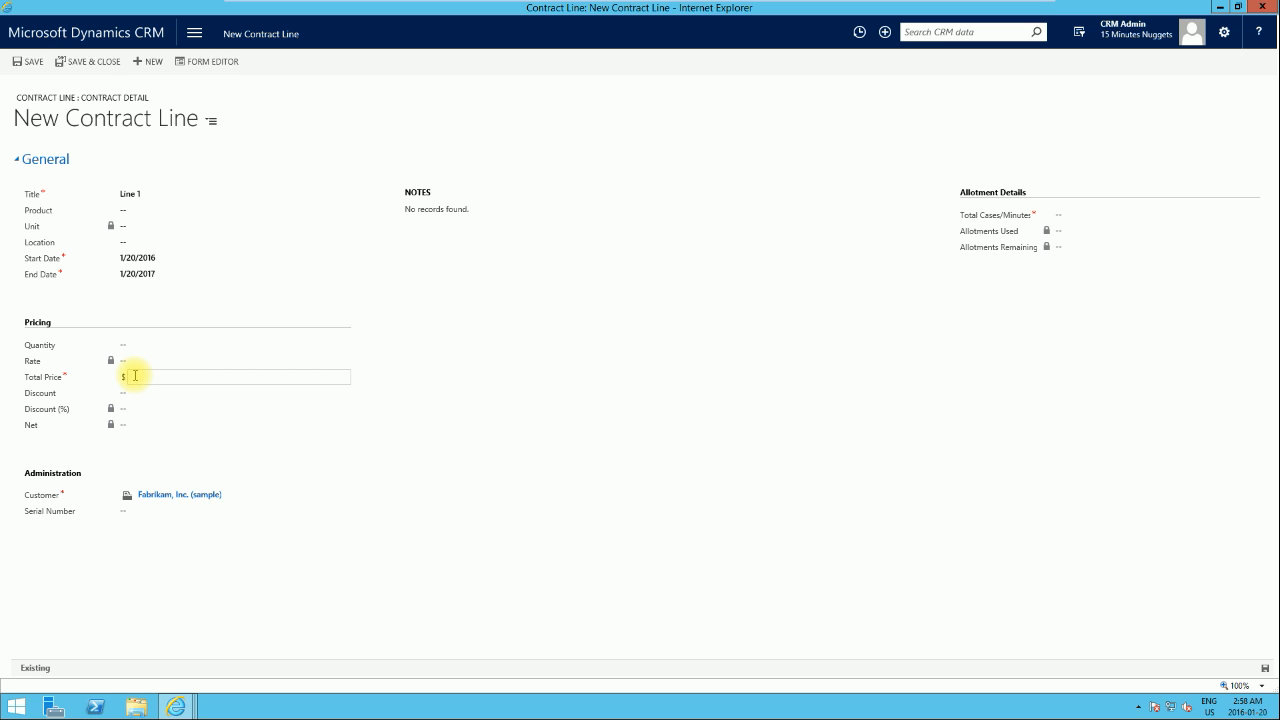
text(100)
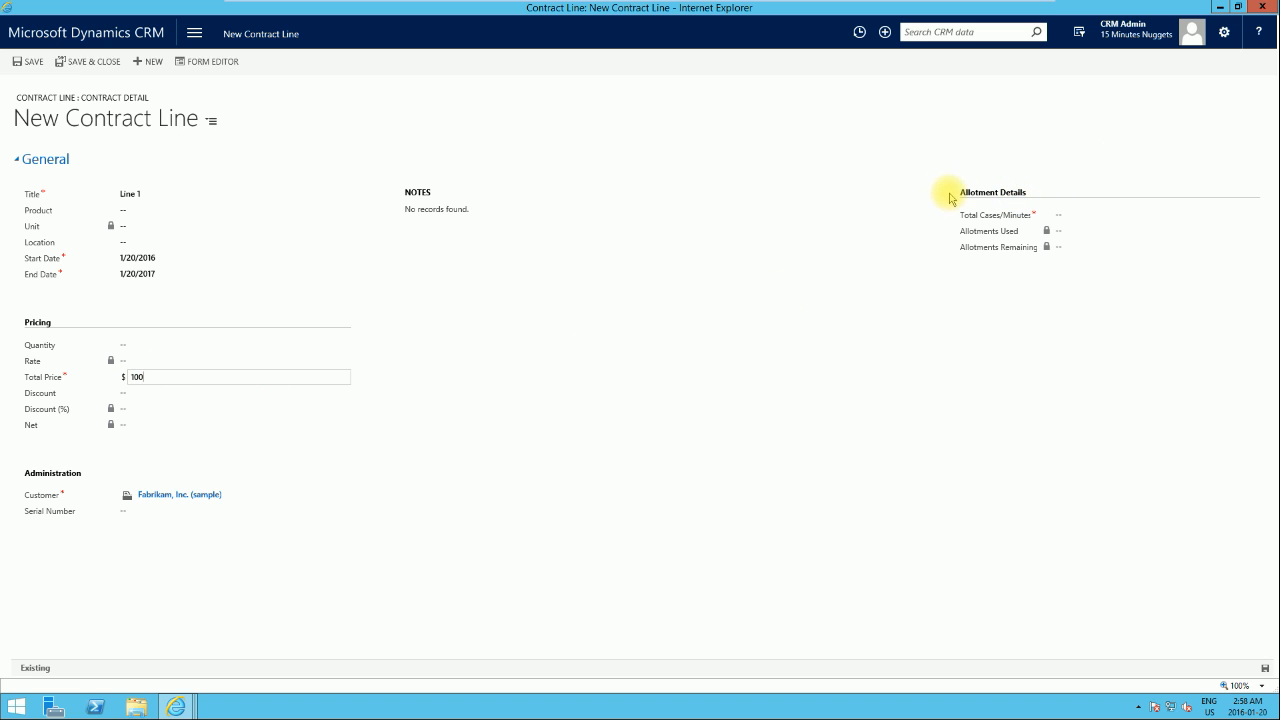
click(1004, 218)
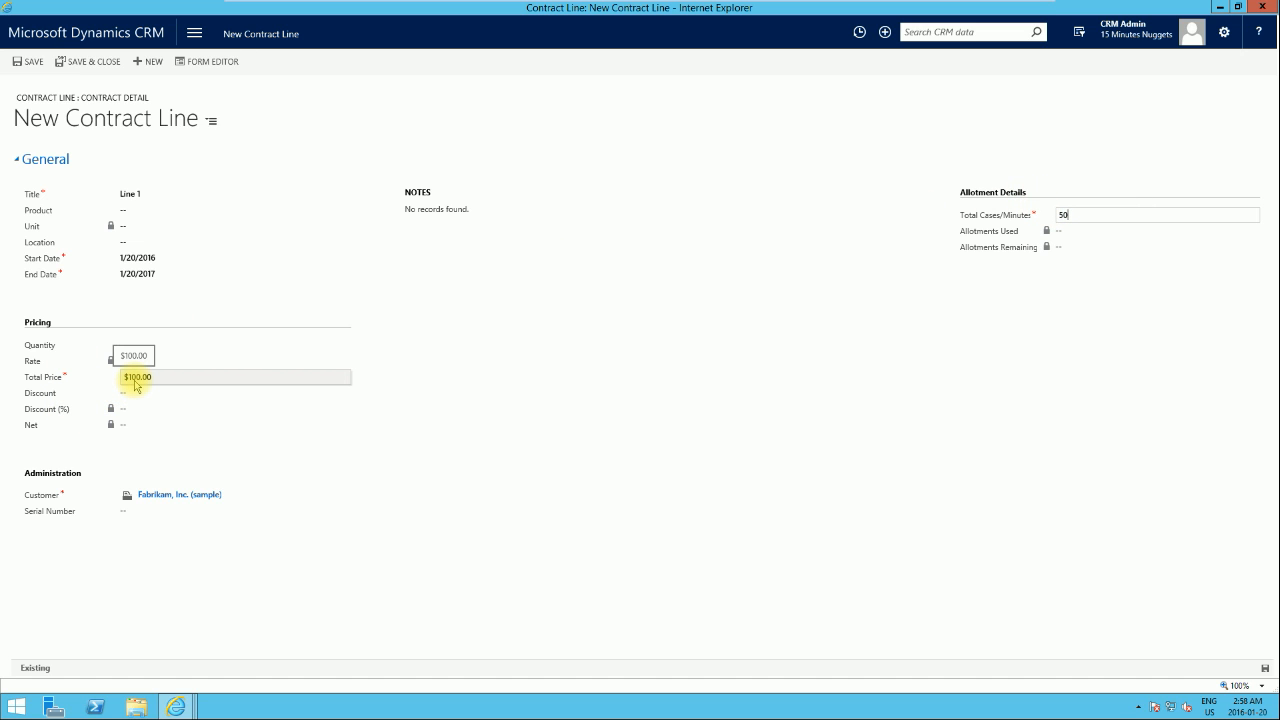
click(90, 66)
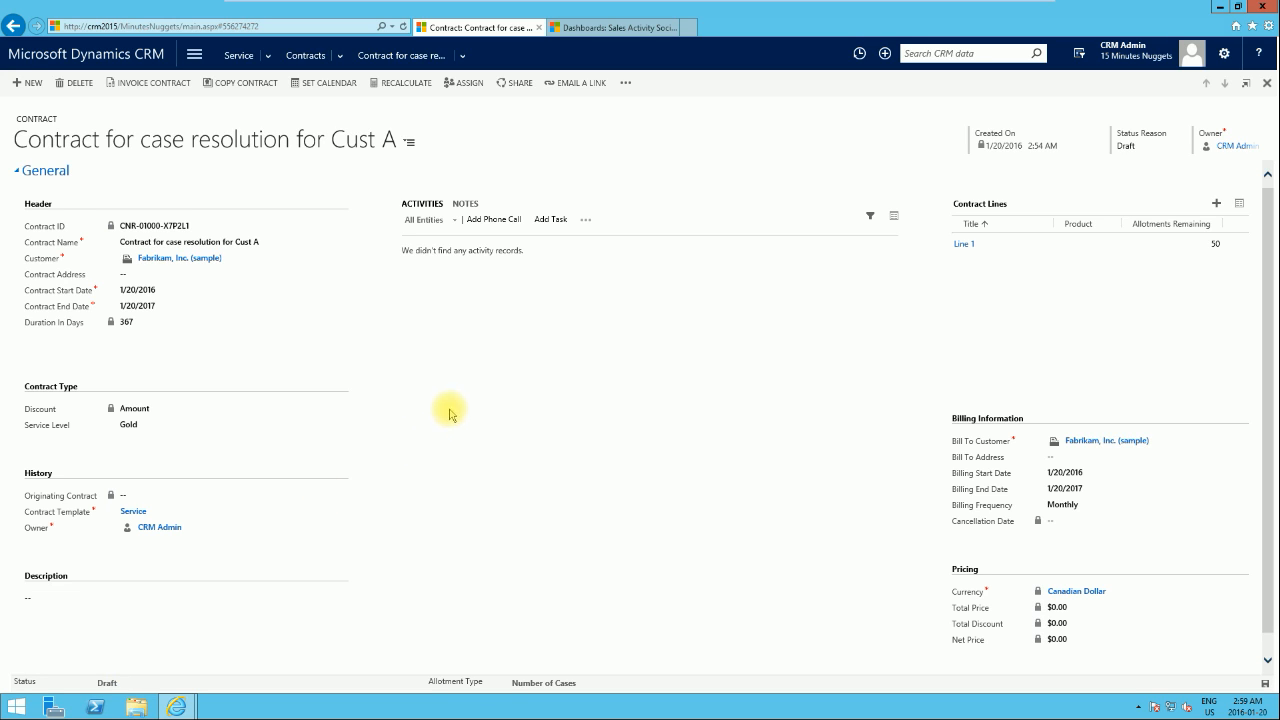
Step: Invoice the contract for case resolution
click(155, 84)
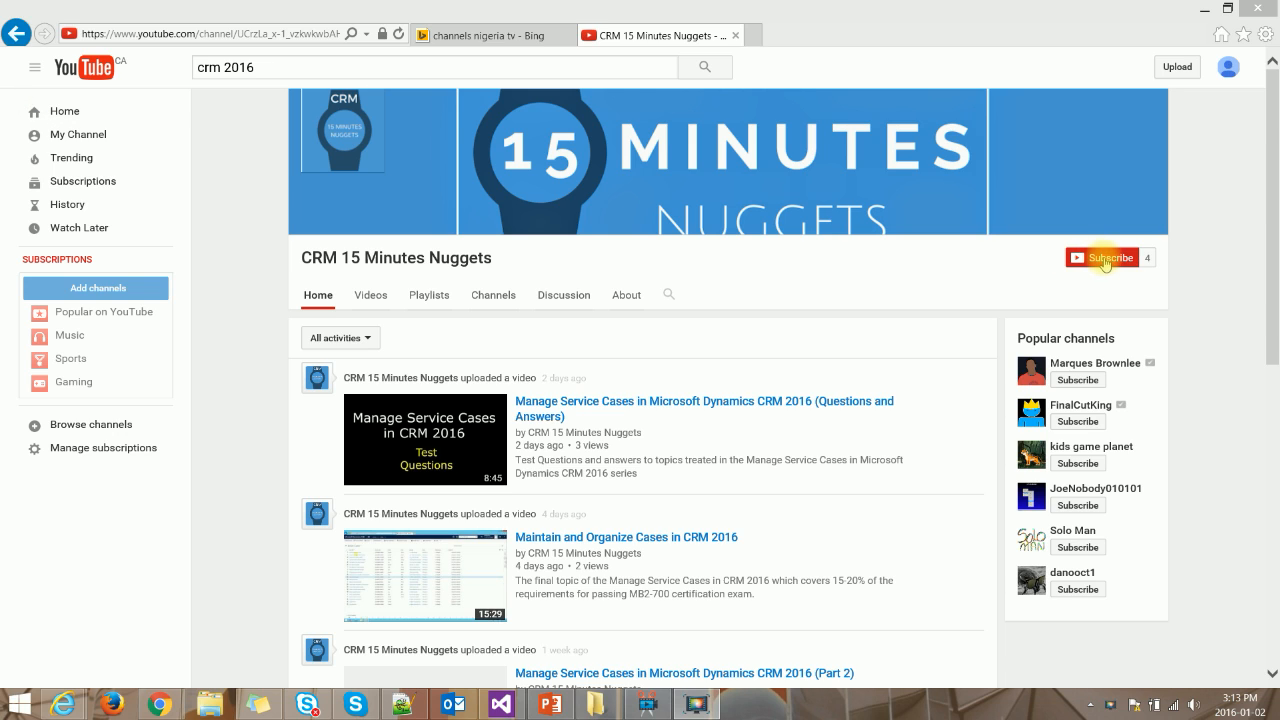
Step: Switch to YouTube, subscribe to the CRM 15 Minutes Nuggets channel and save the setting to receive all its notifications
click(1105, 260)
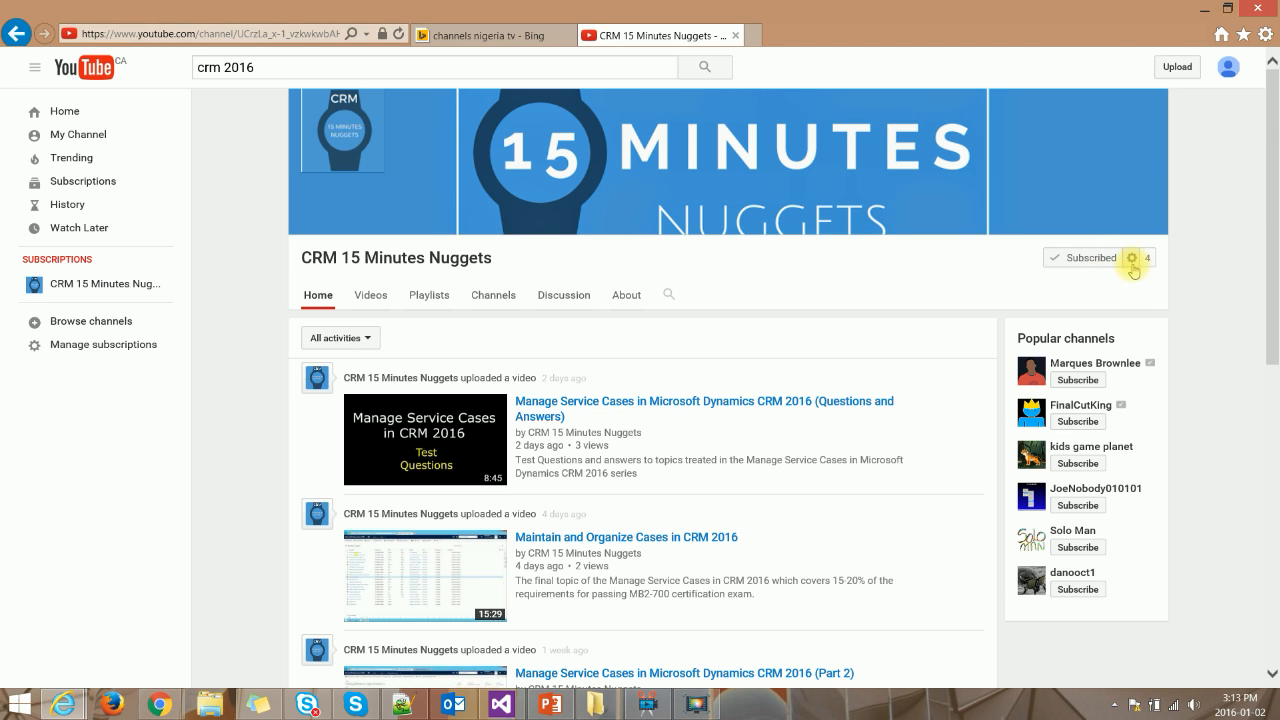
click(1133, 259)
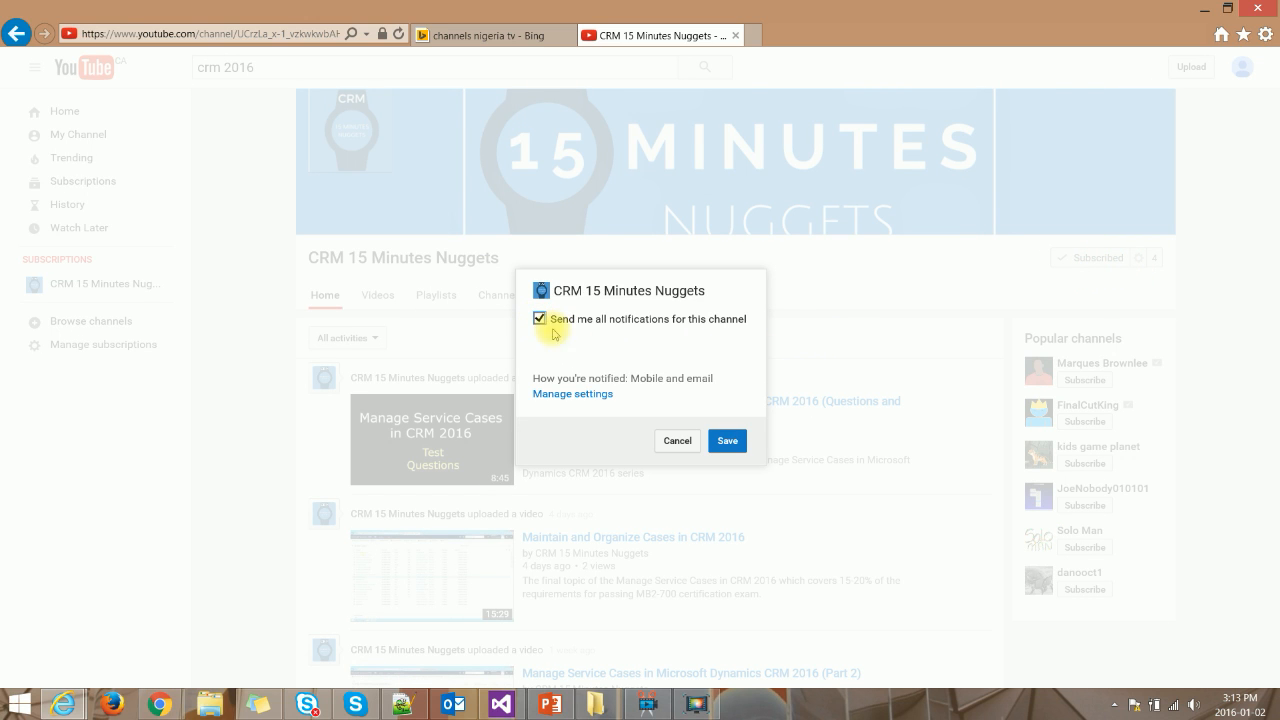
click(733, 449)
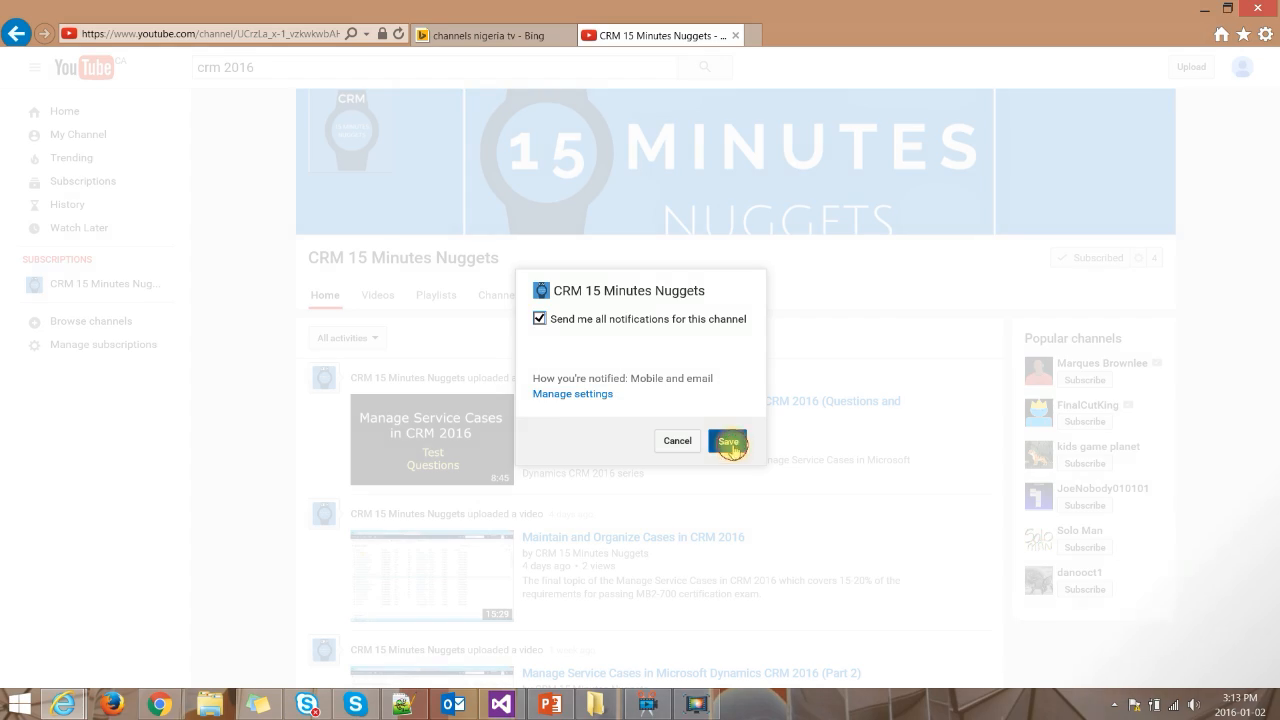